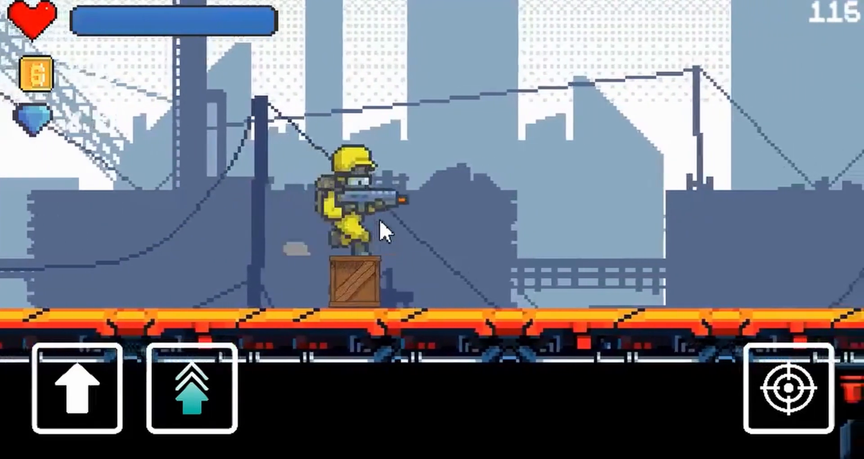
key("space")
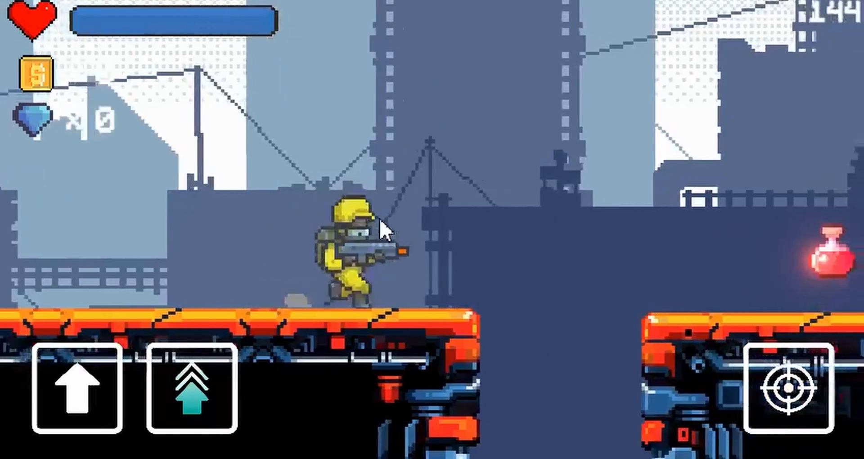
key("space")
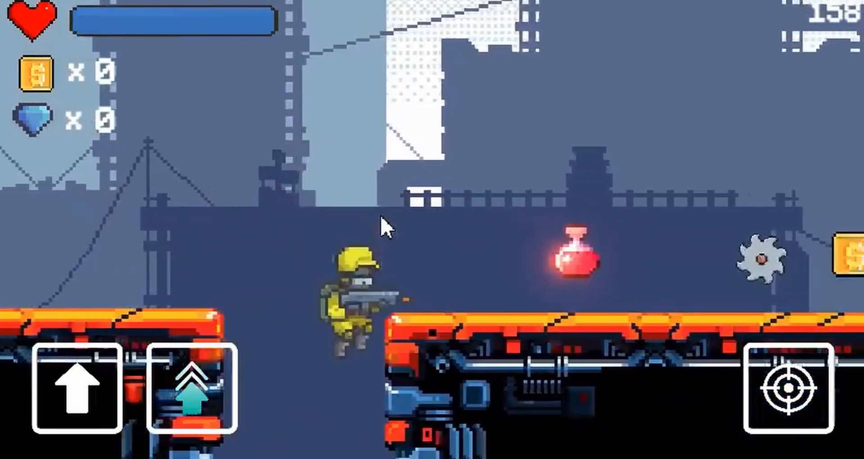
left_click(494, 241)
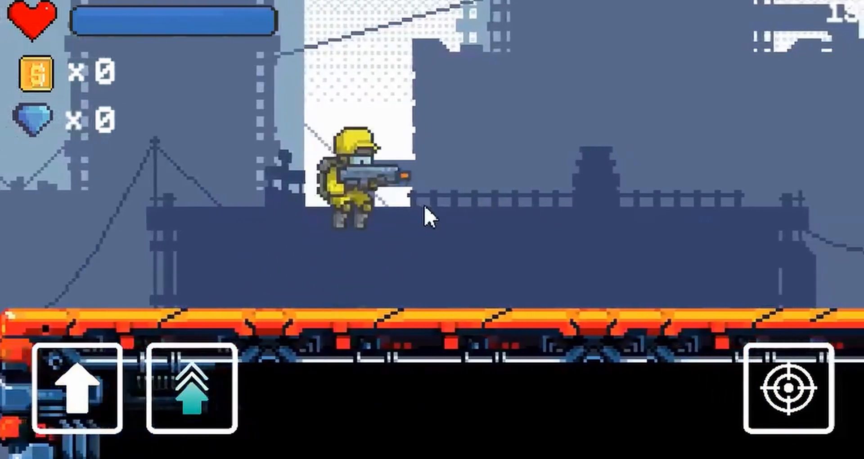
key("space")
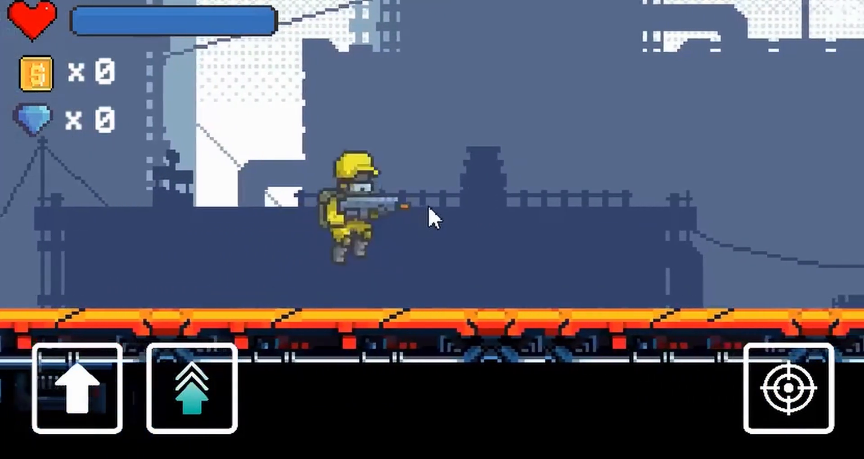
key("space")
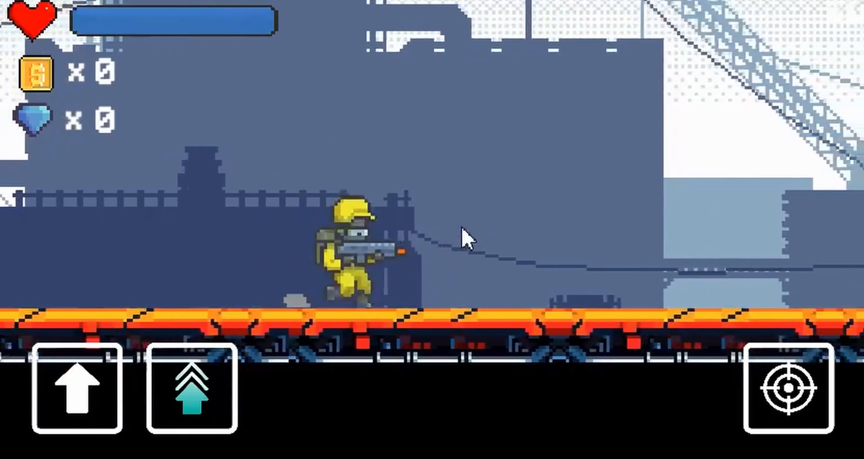
key("space")
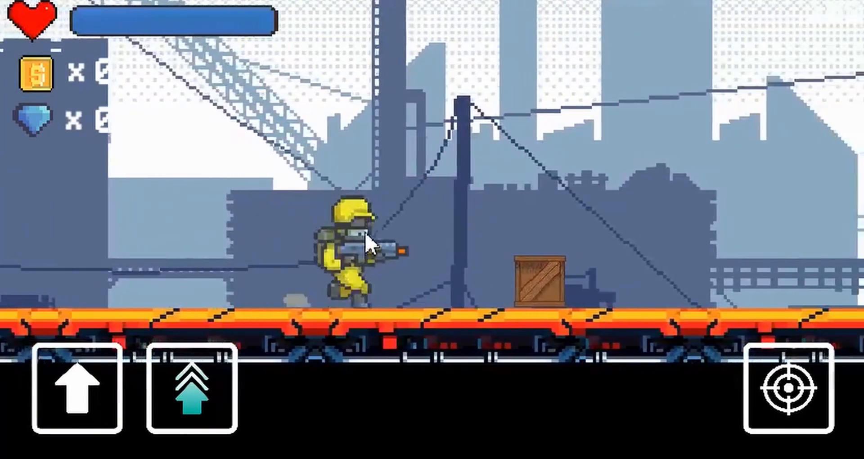
key("space")
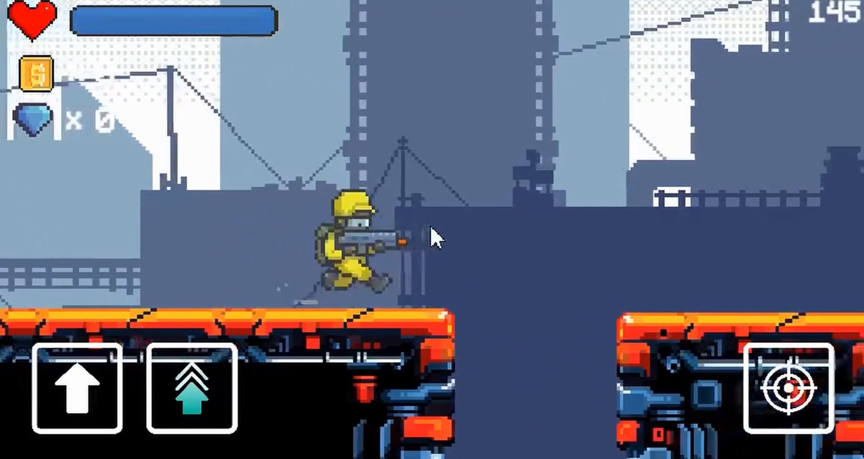
key("space")
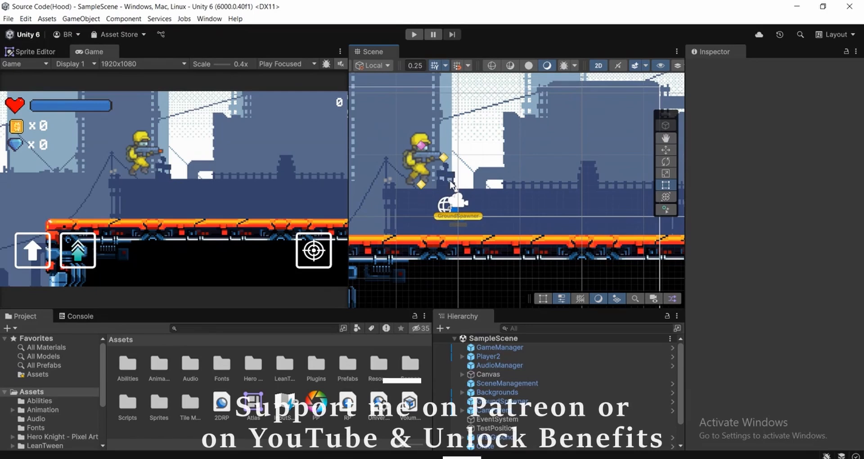
- Run SampleScene in Play mode to preview the player's running animation, and stop it again
left_click(414, 35)
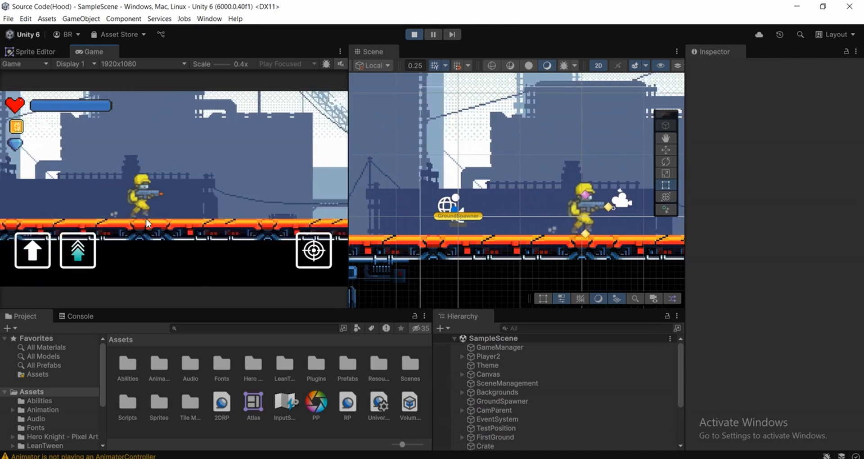
left_click(420, 36)
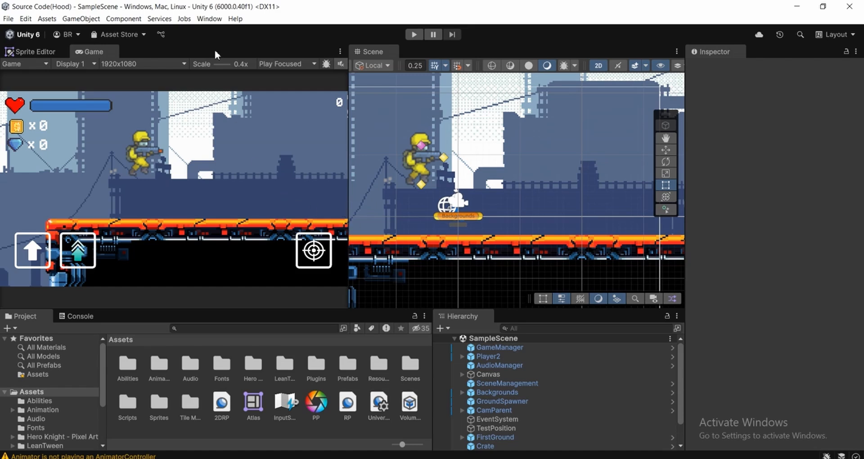
- Open the Animation window and dock it beneath the Scene view
left_click(210, 20)
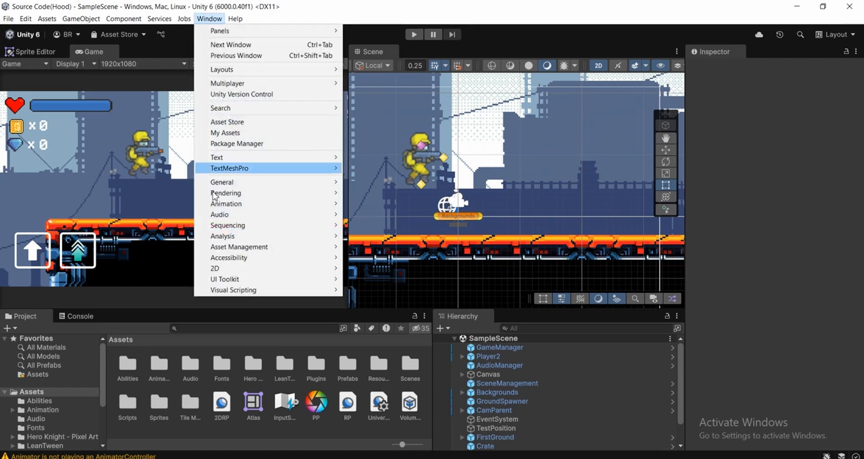
mouse_move(255, 211)
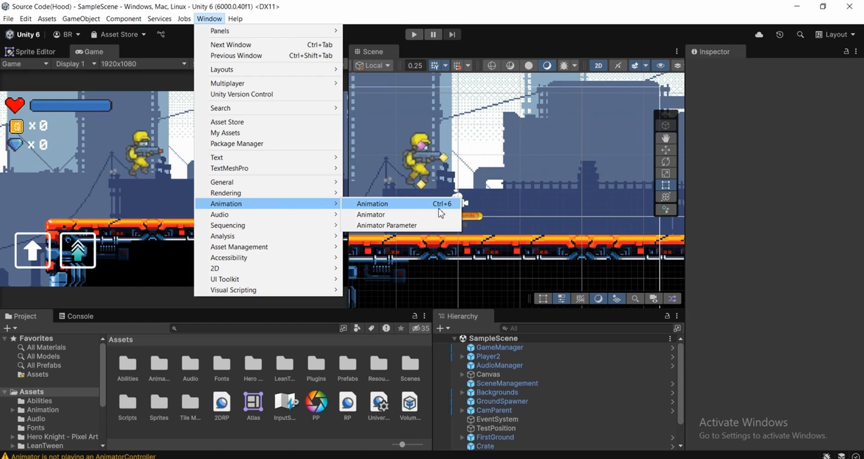
left_click(376, 206)
left_click_drag(265, 143, 454, 248)
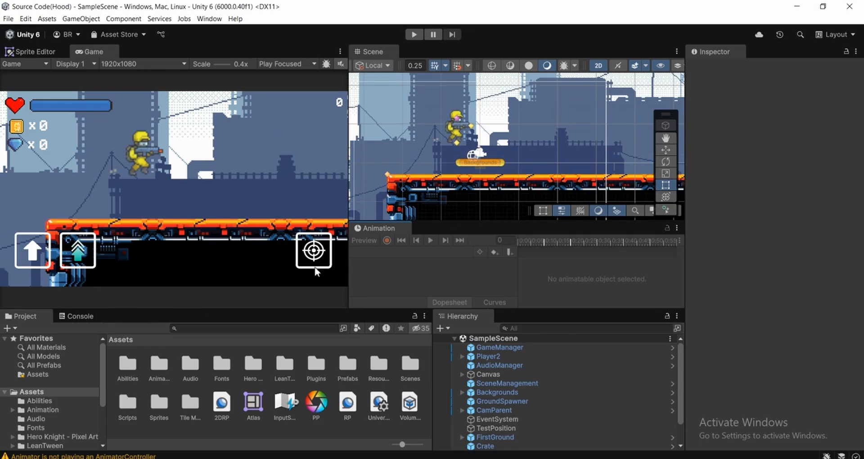
- Open the Animator window and dock it alongside the Project and Console windows
left_click(207, 19)
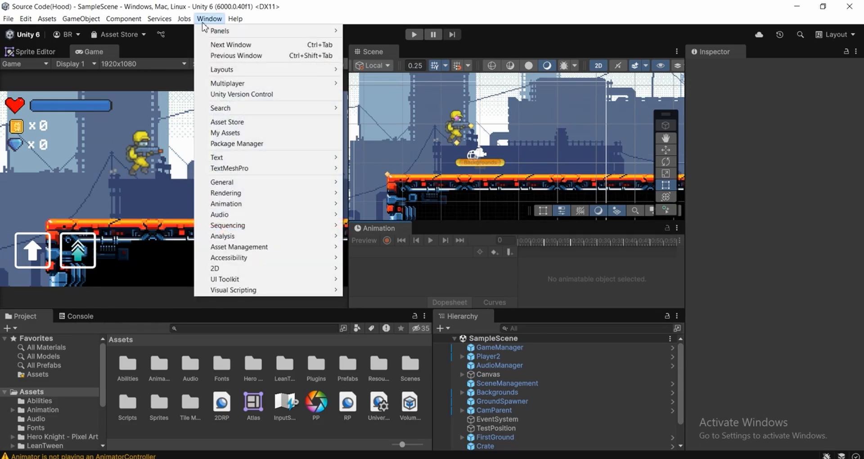
mouse_move(228, 204)
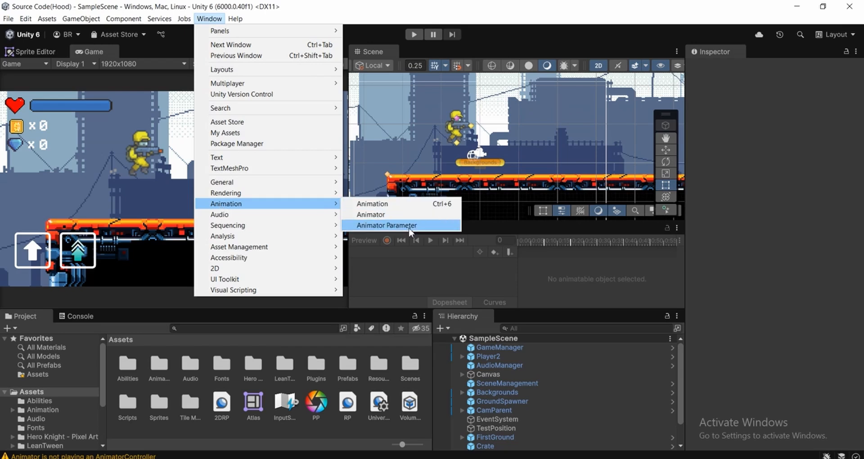
left_click(393, 215)
left_click_drag(421, 50, 97, 334)
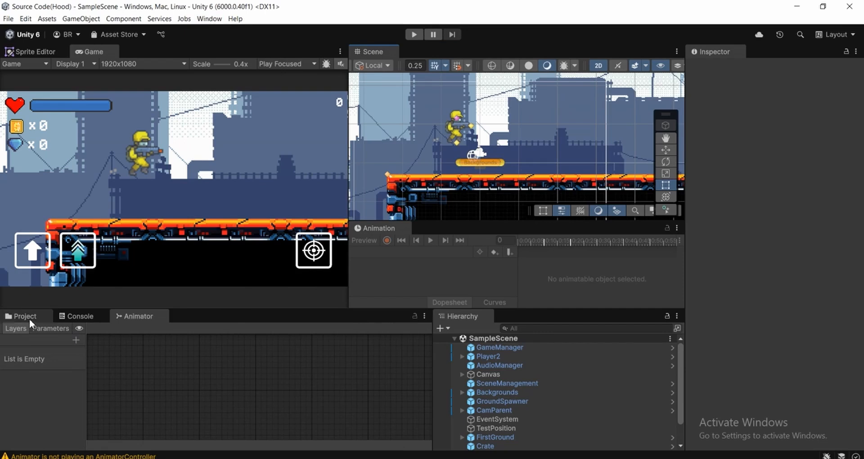
- Select the Player2 object and look at its character up close in the scene
left_click(498, 357)
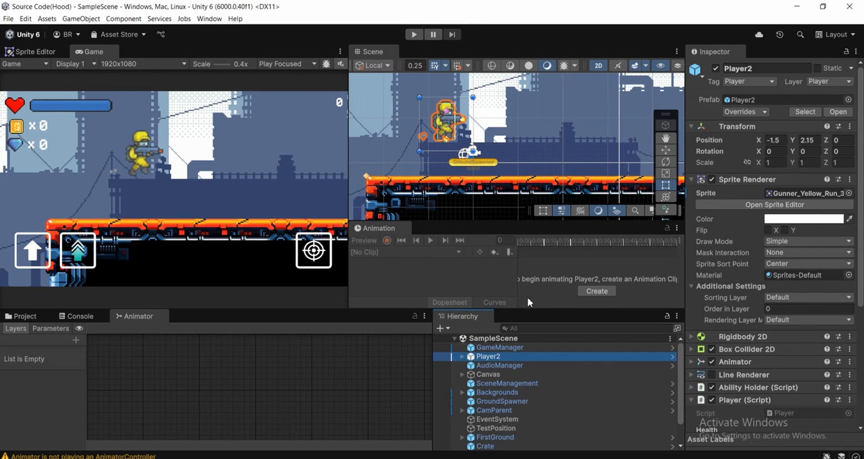
scroll(497, 148, "up", 3)
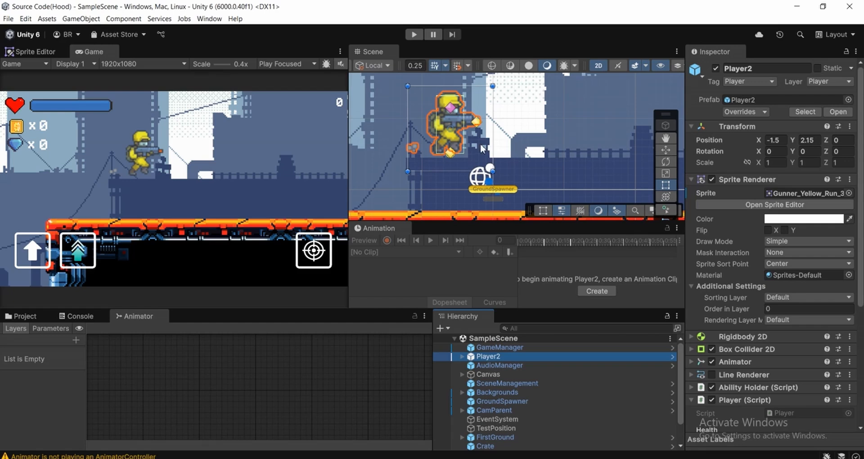
- Open the Yellow sprite folder inside Sprites/Player in the project assets
left_click(23, 317)
scroll(45, 398, "down", 2)
scroll(46, 398, "down", 2)
left_click(43, 425)
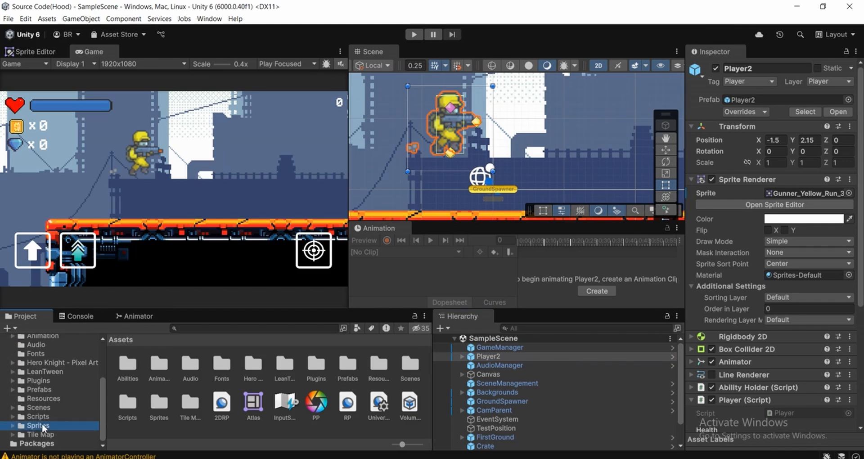
left_click(12, 426)
scroll(27, 405, "down", 4)
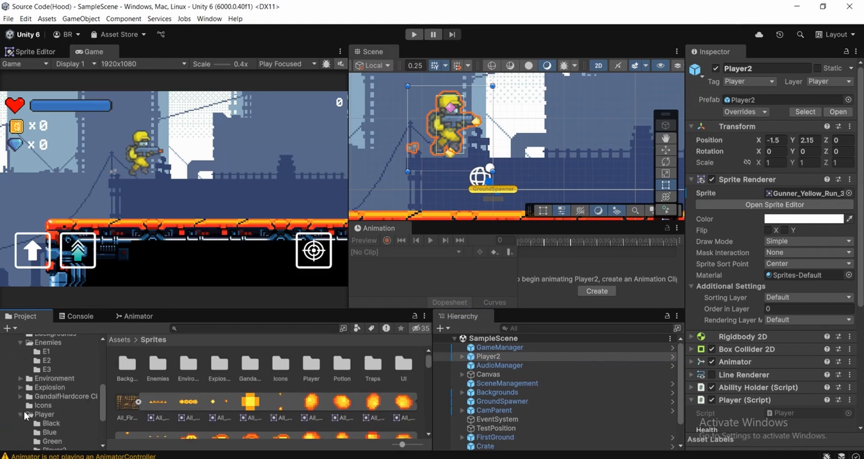
left_click(47, 413)
scroll(45, 409, "down", 3)
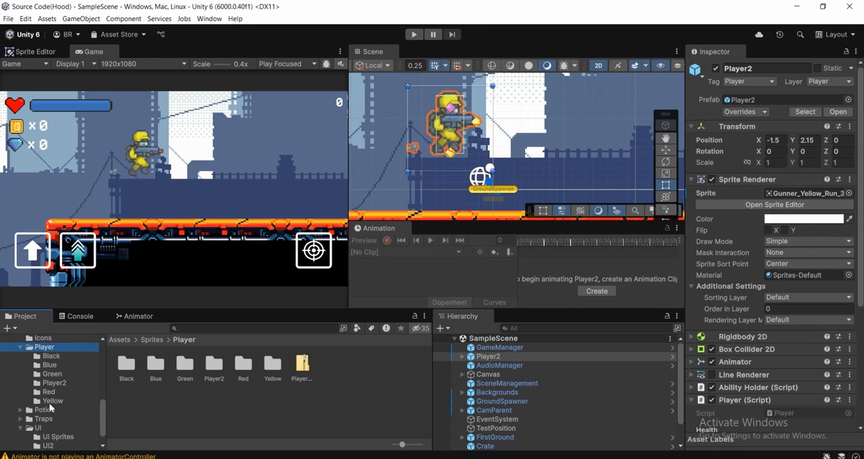
left_click(50, 400)
- Select the Gunner_Yellow_Run sprite sheet and review its individual sprites and Pixels Per Unit setting
left_click(236, 366)
left_click(255, 362)
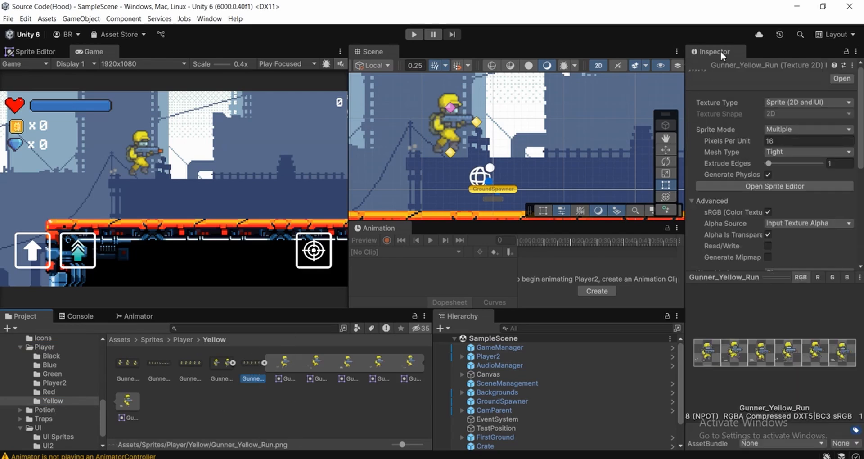
left_click(775, 140)
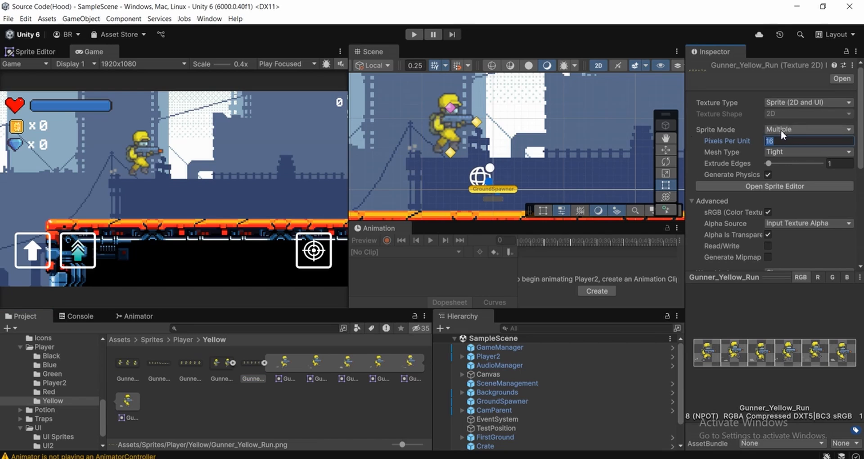
left_click(264, 363)
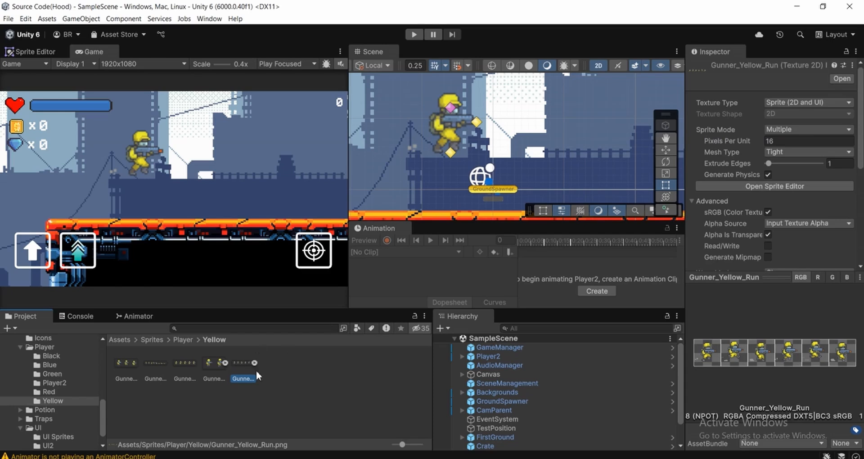
- Open the Gunner_Yellow_Run sheet in the Sprite Editor and examine its run frames up close
scroll(851, 202, "down", 5)
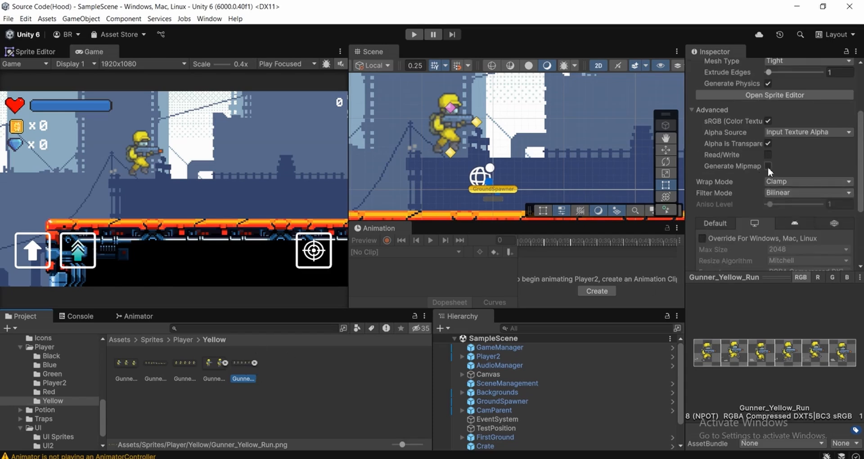
left_click(777, 95)
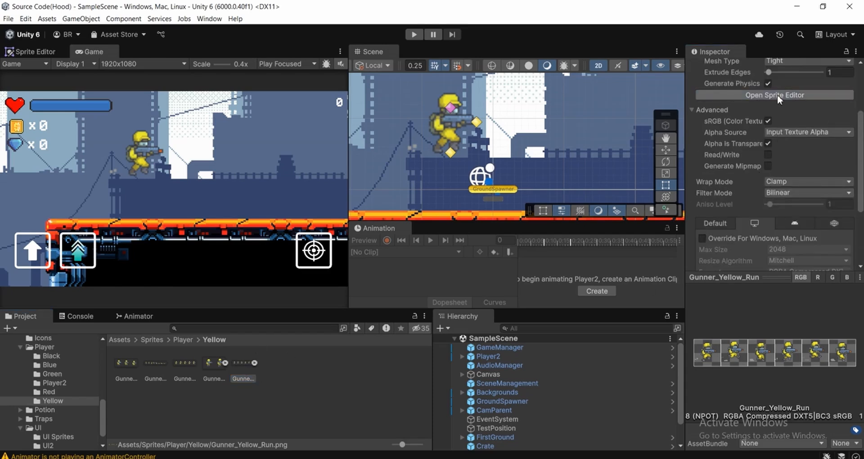
left_click(190, 117)
scroll(73, 206, "up", 4)
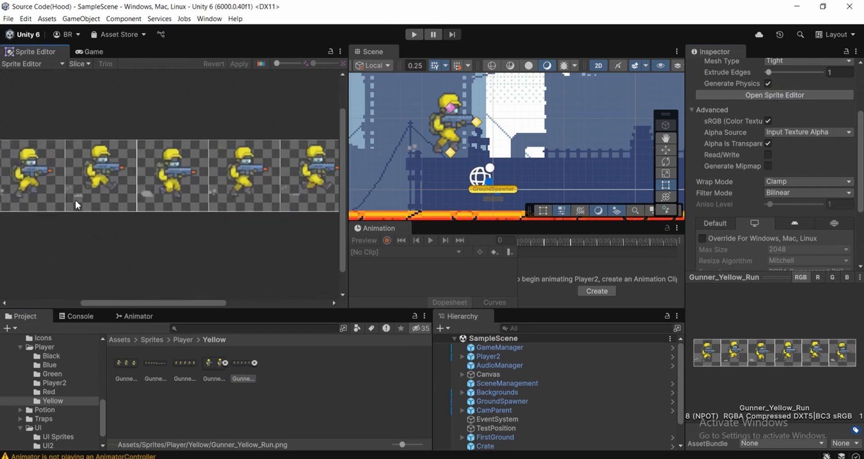
middle_click_drag(75, 200, 141, 217)
middle_click_drag(236, 207, 183, 210)
scroll(183, 208, "up", 8)
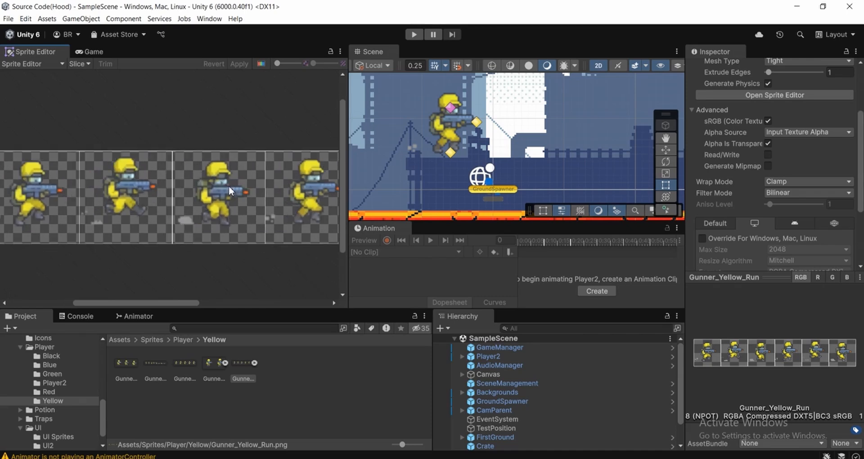
middle_click_drag(223, 185, 207, 155)
scroll(207, 155, "up", 1)
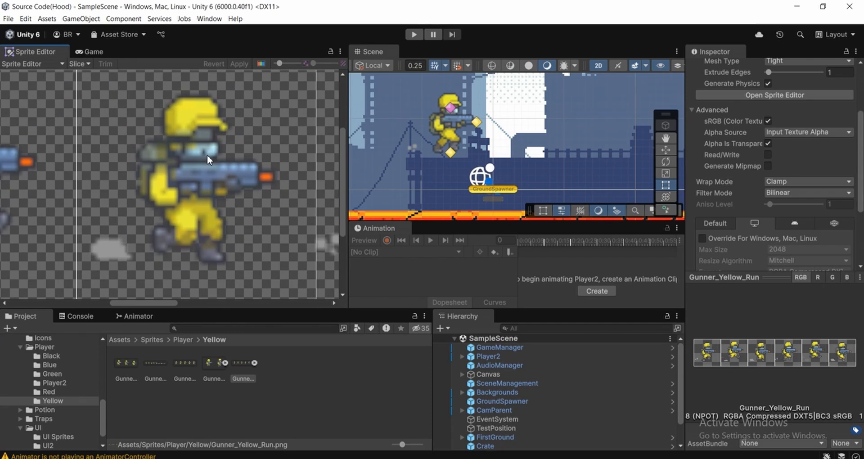
- Set the Gunner_Yellow_Run texture's Filter Mode to Point (no filter) and apply the import settings
left_click(780, 194)
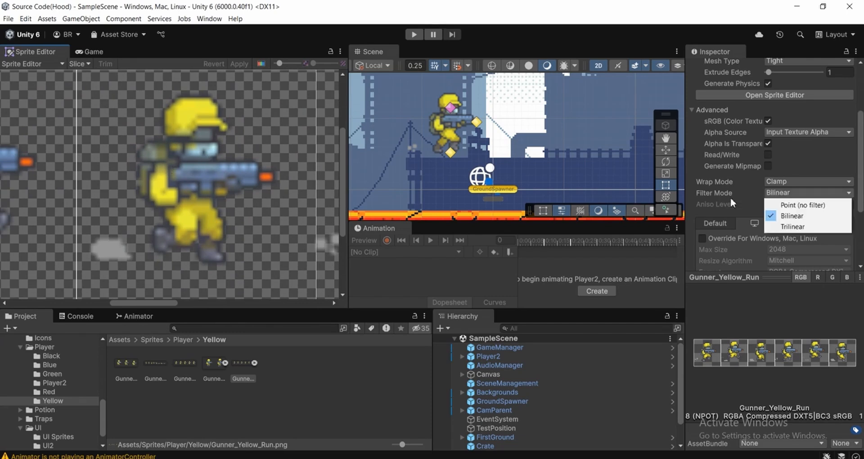
left_click(793, 205)
scroll(820, 199, "down", 5)
left_click(841, 190)
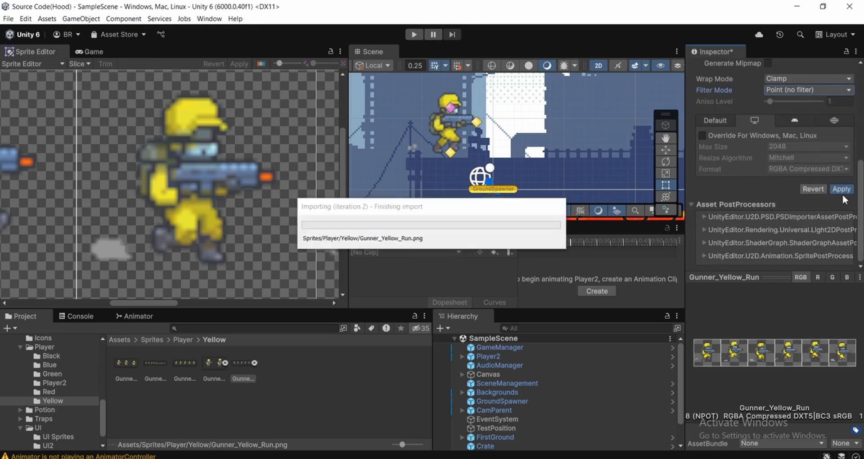
- Set the slicing type for the Gunner_Yellow_Run sheet to Grid By Cell Count and close the slicing options
scroll(64, 108, "down", 3)
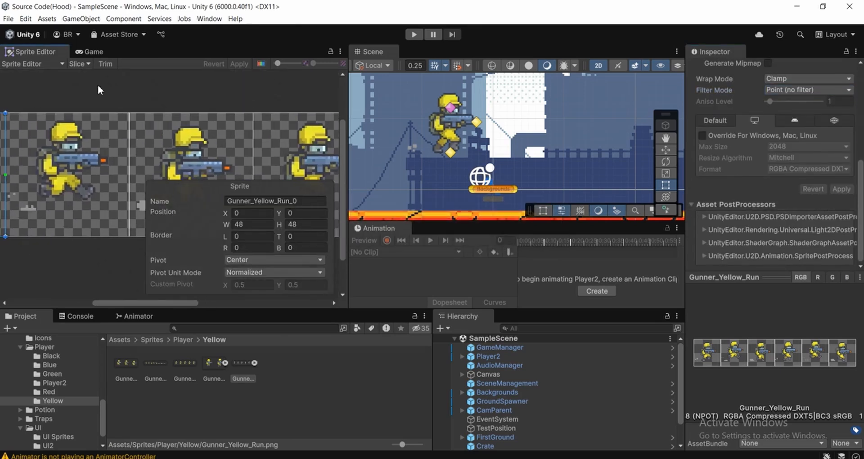
left_click(77, 64)
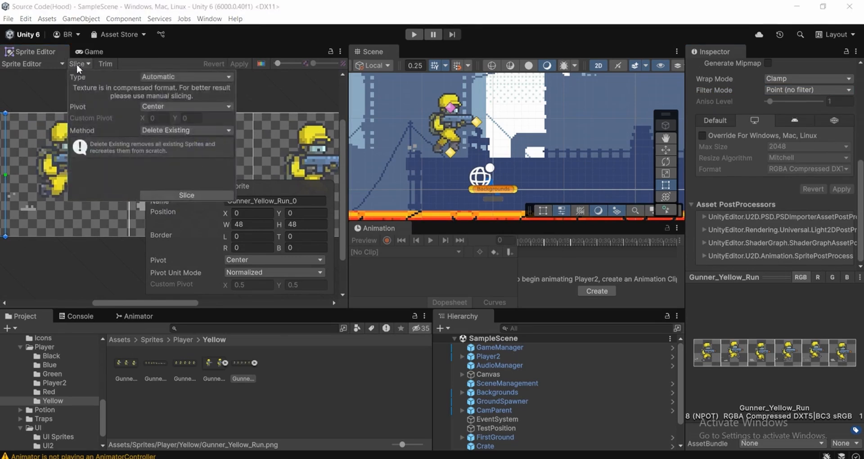
left_click(165, 80)
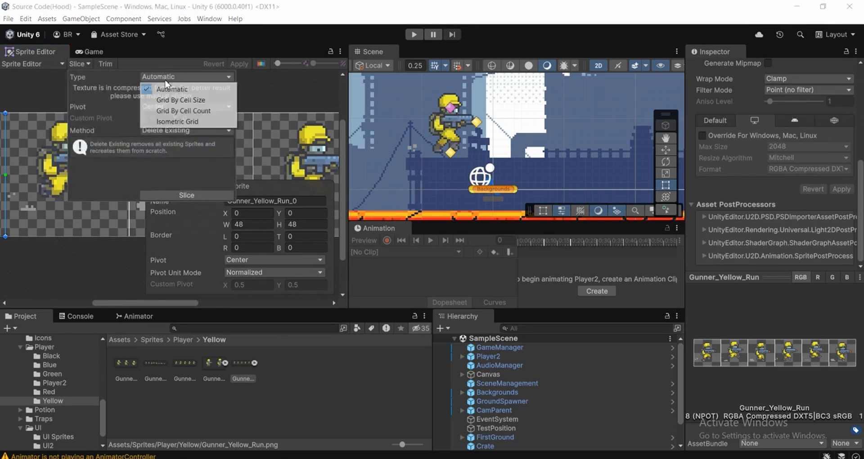
left_click(164, 110)
left_click(264, 92)
scroll(153, 160, "down", 6)
middle_click_drag(153, 188, 272, 187)
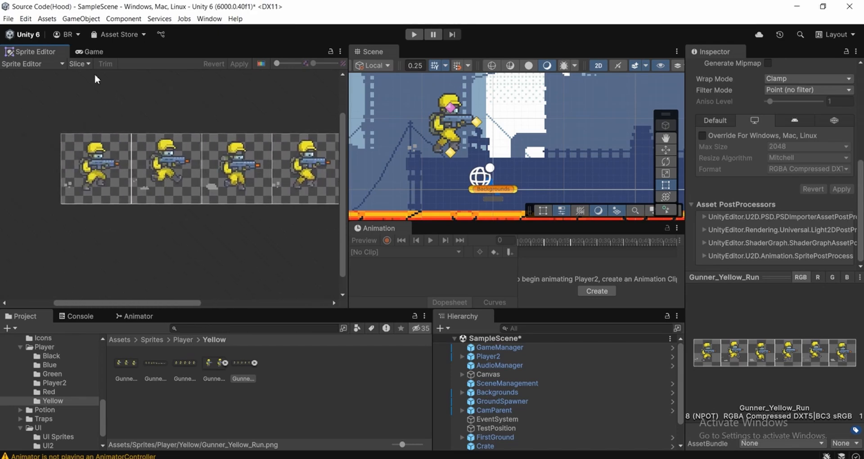
- Slice the Gunner_Yellow_Run sheet into 6 columns, apply the slicing and return to the Game view
left_click(82, 64)
type("6")
left_click(175, 194)
left_click(304, 105)
left_click(240, 64)
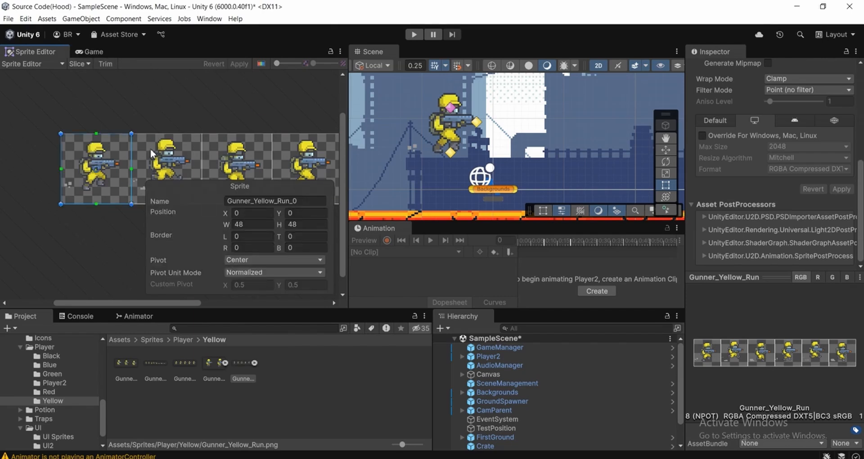
middle_click_drag(201, 81, 183, 86)
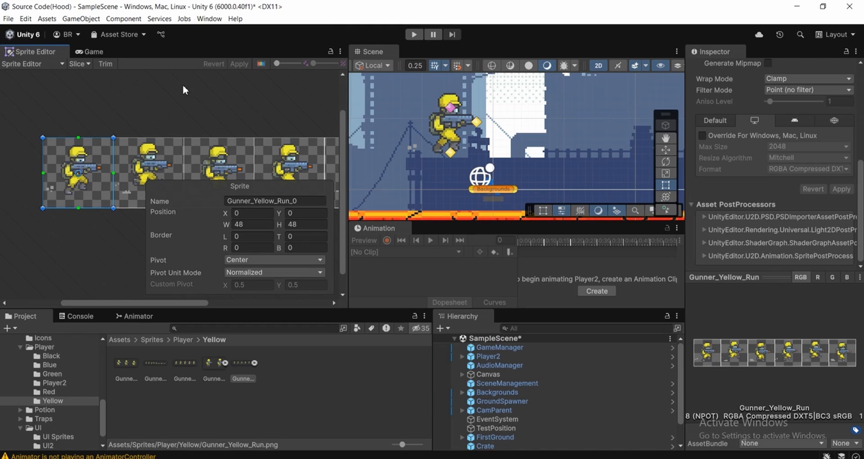
left_click(96, 51)
mouse_move(464, 182)
middle_mouse_down()
mouse_move(422, 173)
mouse_move(468, 189)
middle_mouse_up()
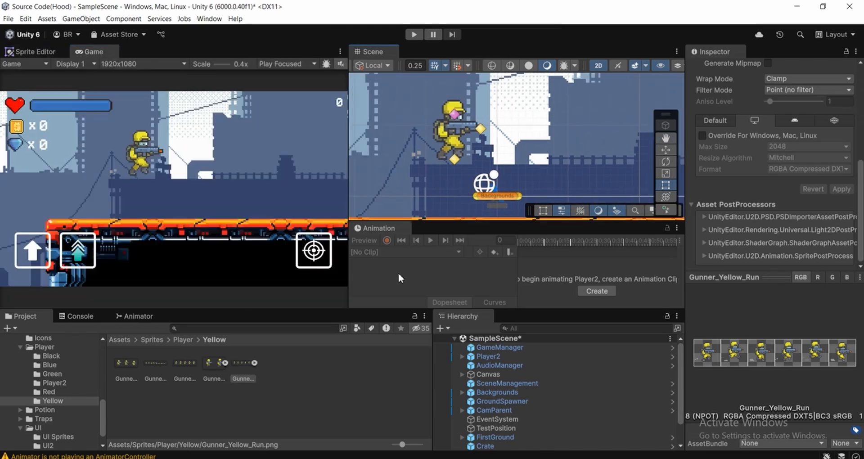
- Open the Animation folder under Assets and expand it to show its subfolders
scroll(67, 374, "up", 5)
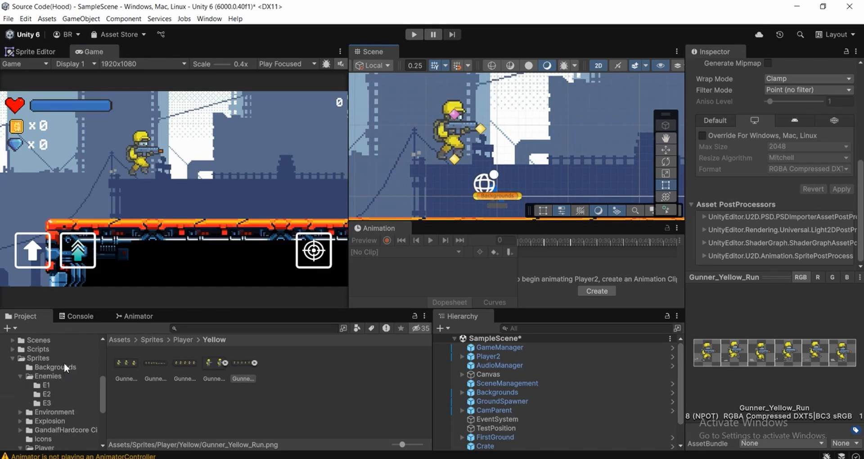
scroll(63, 359, "up", 2)
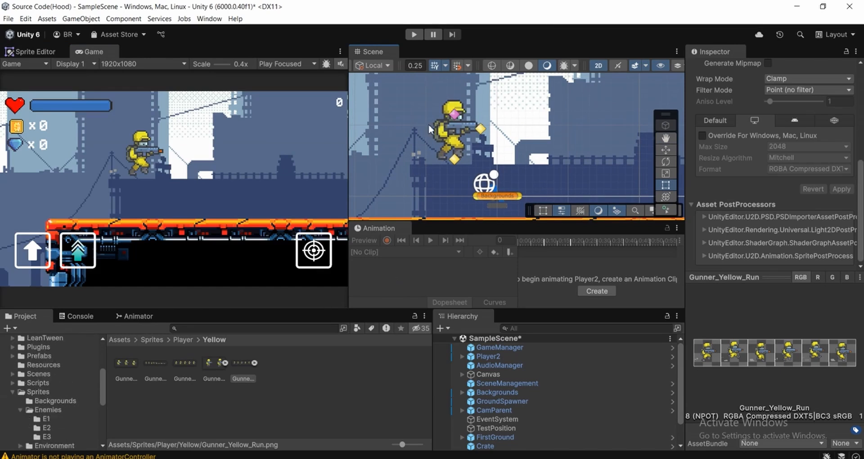
scroll(72, 385, "up", 5)
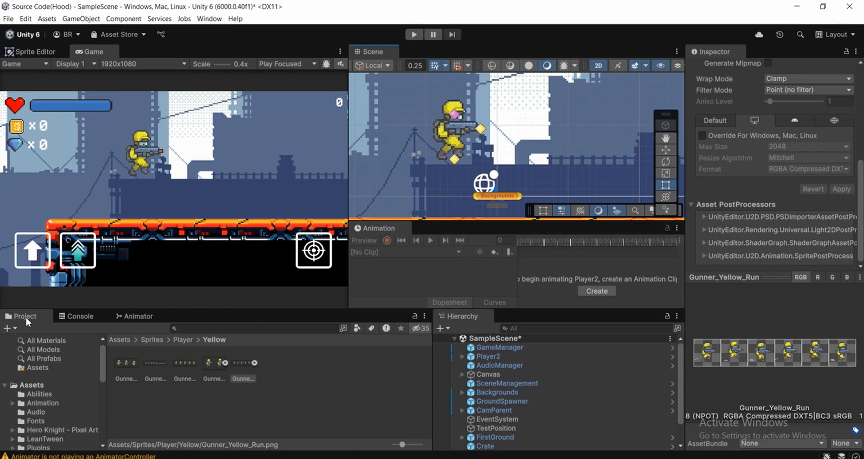
left_click(37, 386)
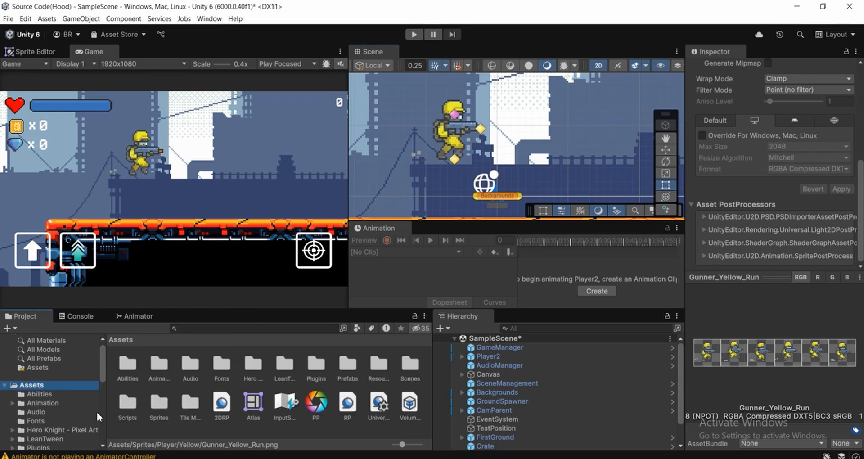
right_click(26, 386)
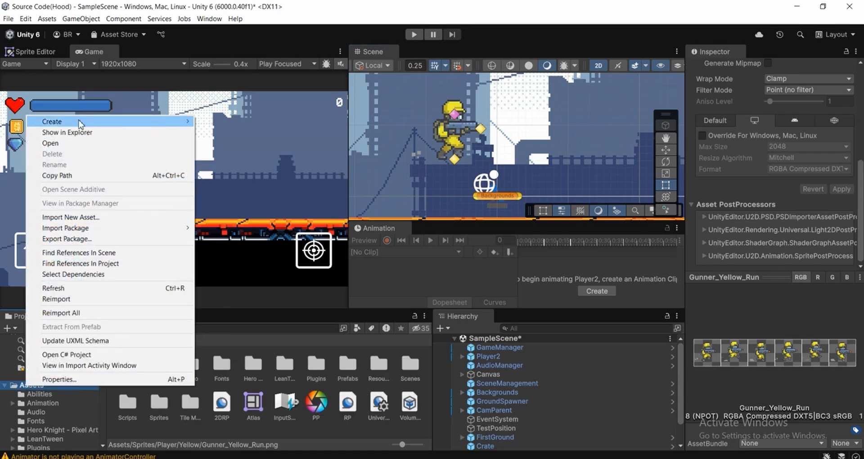
mouse_move(134, 122)
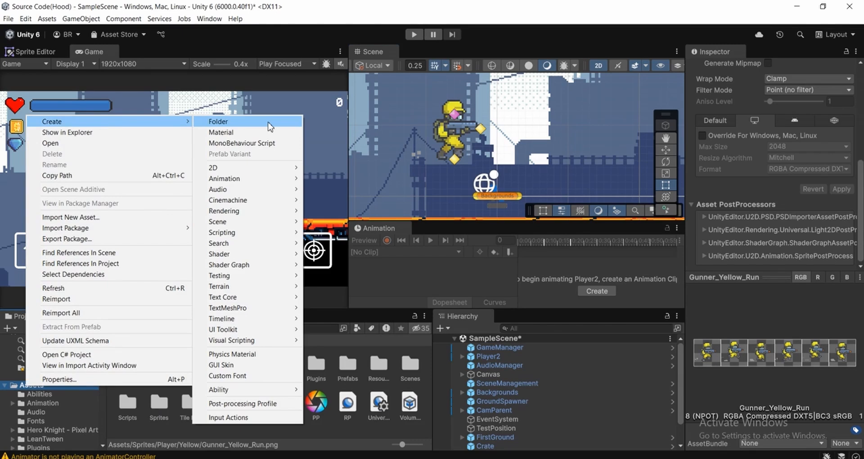
left_click(45, 405)
left_click(12, 405)
scroll(54, 403, "down", 1)
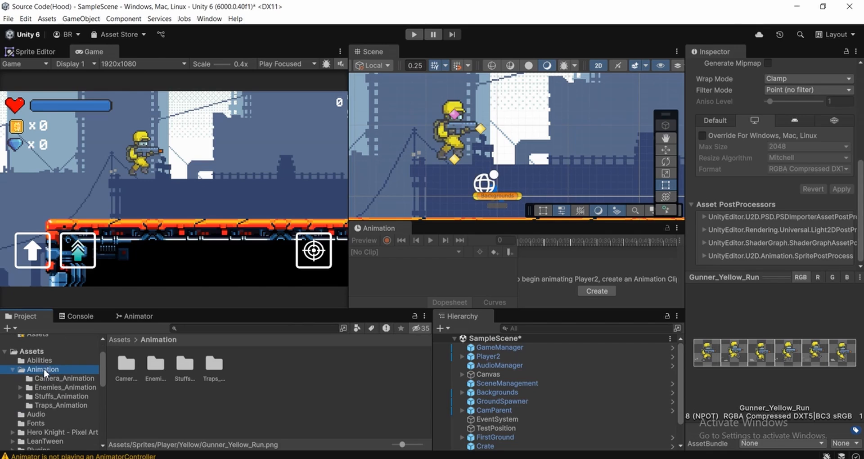
left_click(175, 426)
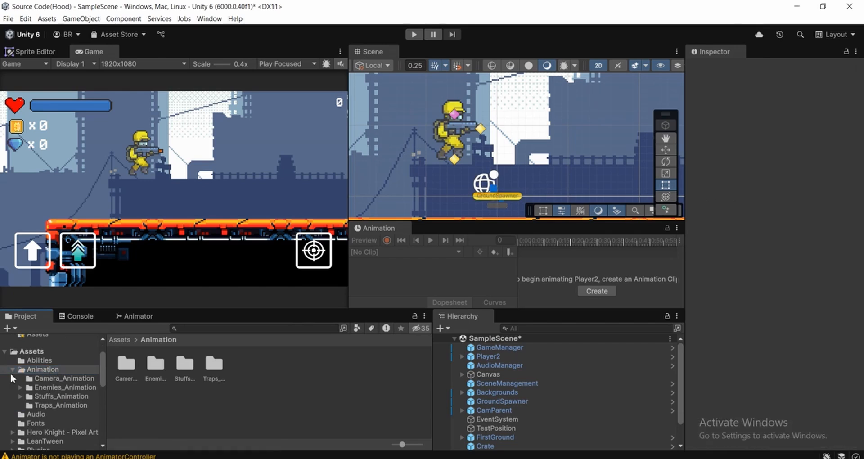
- Create a folder named Player Animation inside the Animation folder, then check its contents and those of Enemies_Animation
right_click(40, 369)
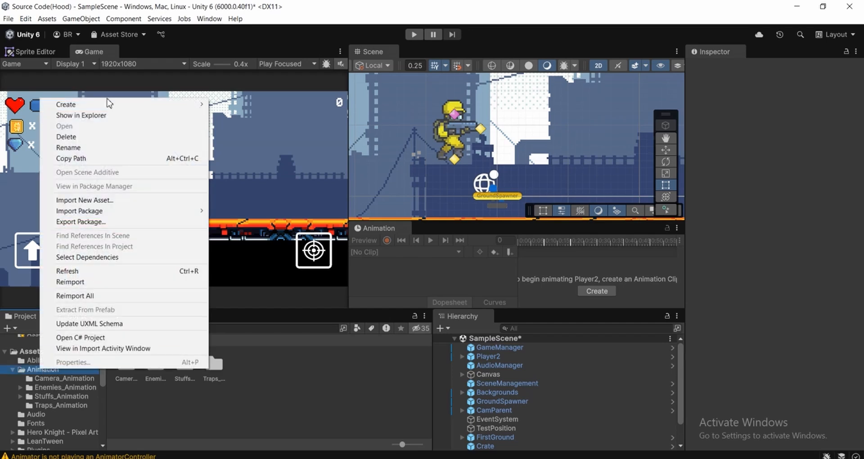
mouse_move(155, 115)
left_click(243, 105)
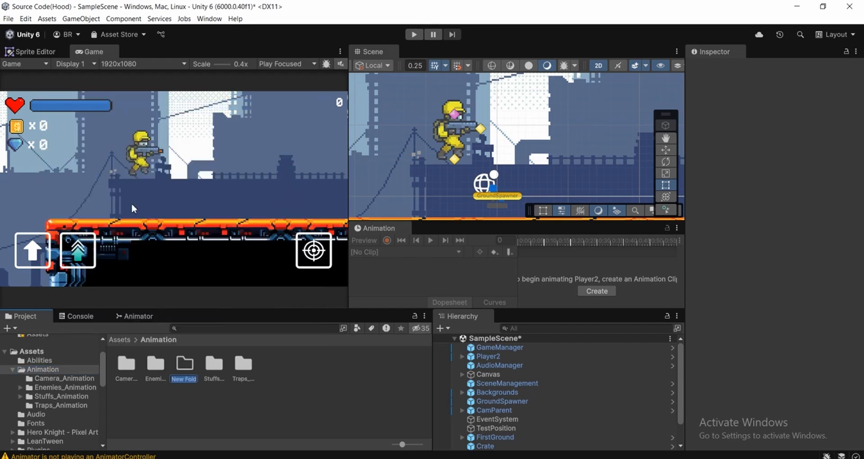
type("Playe")
type("r Ar")
type("imation")
key("Return")
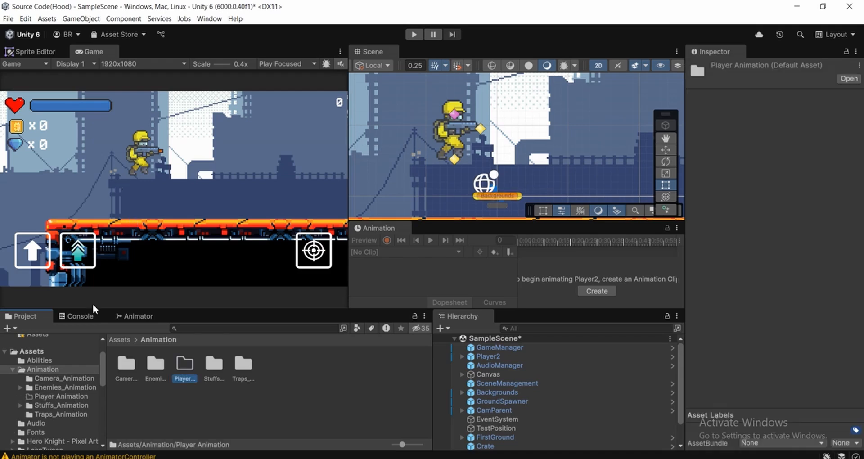
double_click(181, 367)
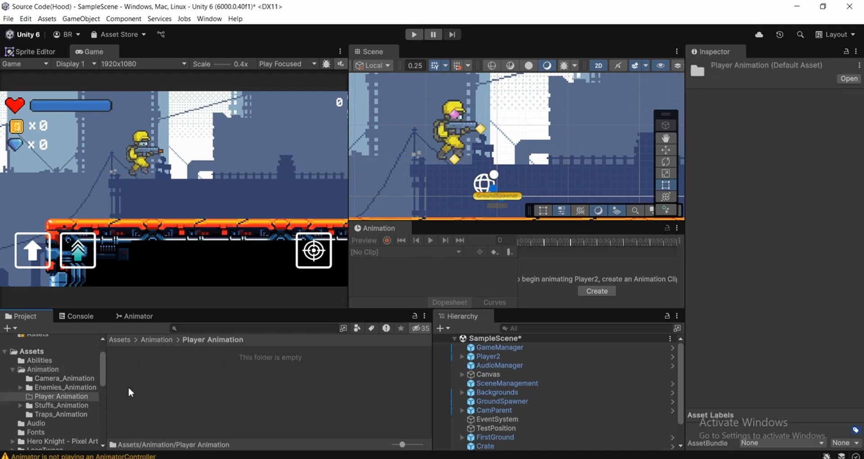
left_click(71, 387)
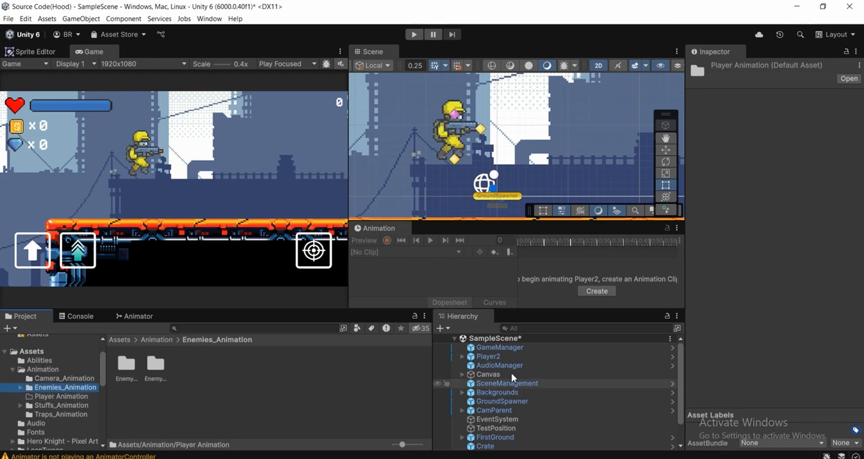
- Start a new animation clip for Player2 and choose Assets/Animation/Player Animation as its save location
left_click(503, 357)
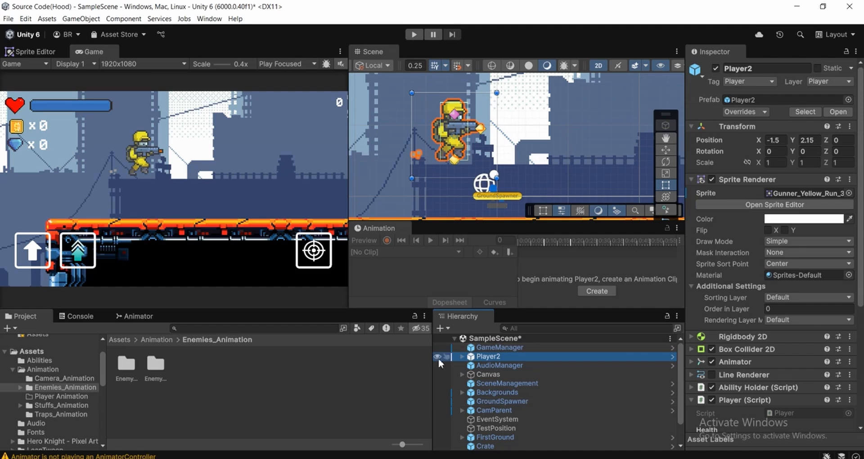
middle_click_drag(488, 182, 469, 182)
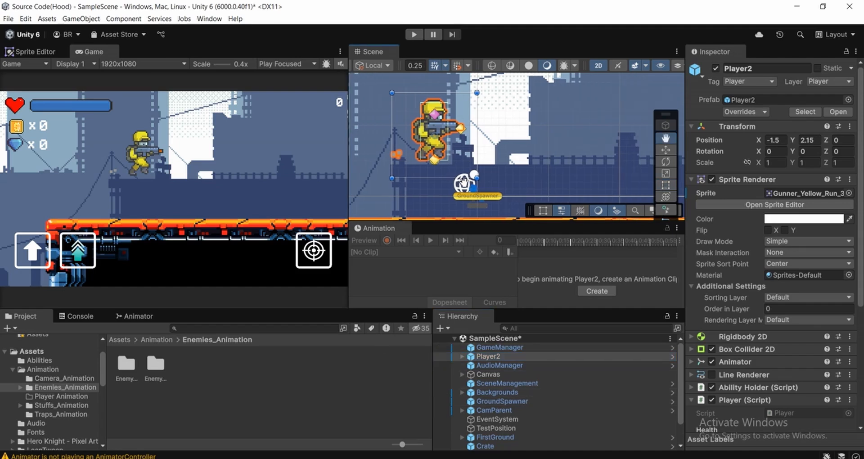
left_click(591, 291)
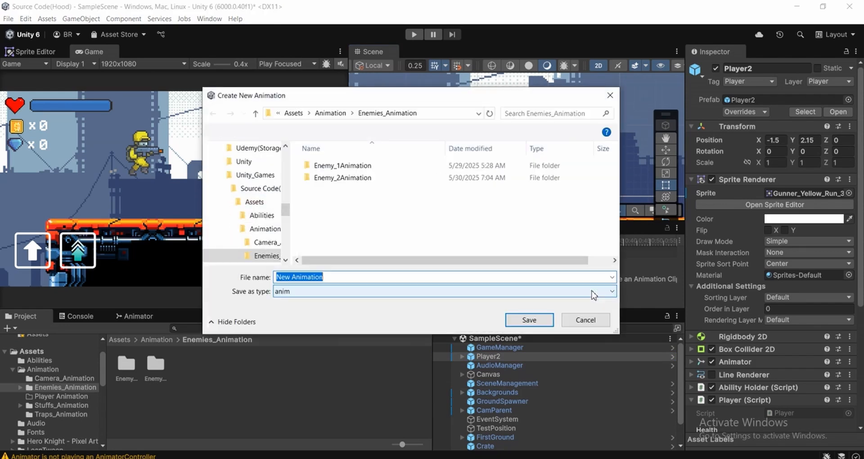
left_click_drag(397, 97, 406, 114)
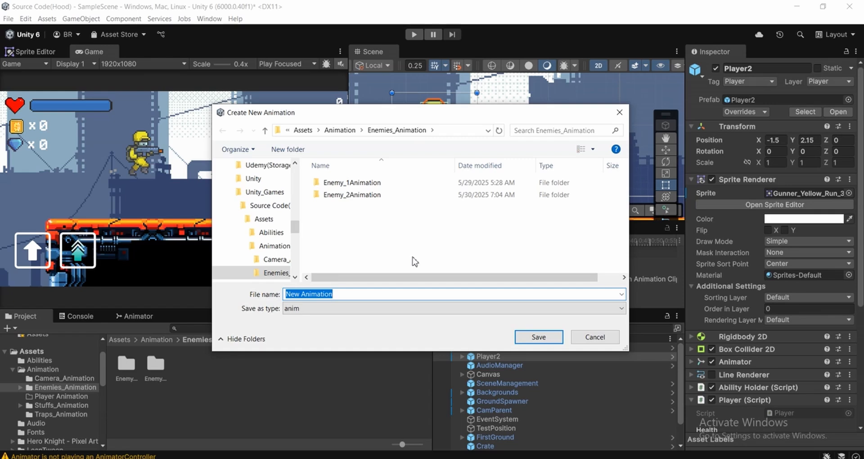
left_click(303, 131)
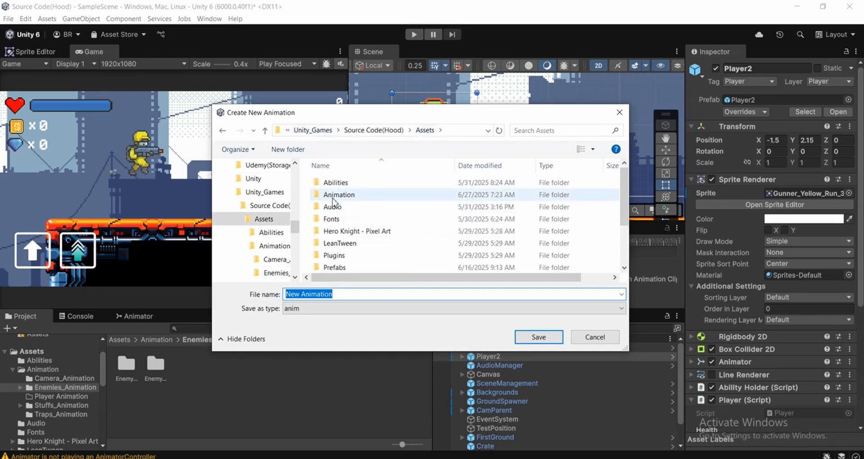
left_click_drag(413, 114, 397, 100)
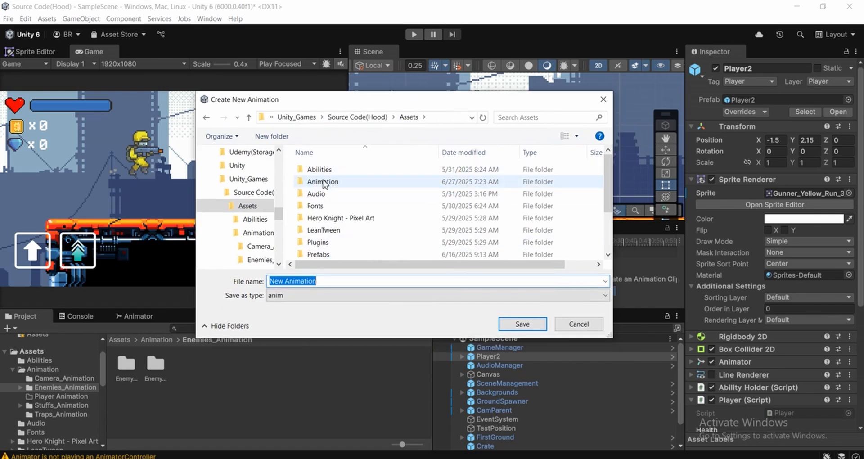
double_click(323, 181)
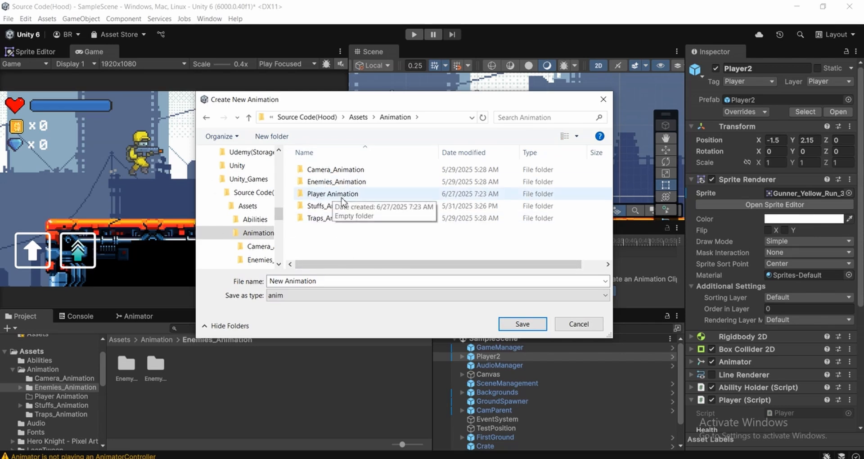
double_click(328, 194)
- Name the new animation clip Player_Run and save it
left_click(325, 281)
key("ctrl+a")
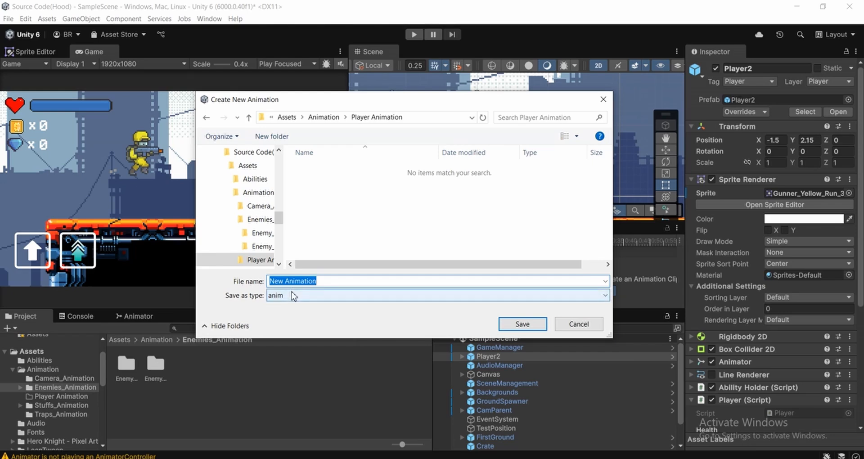
type("P")
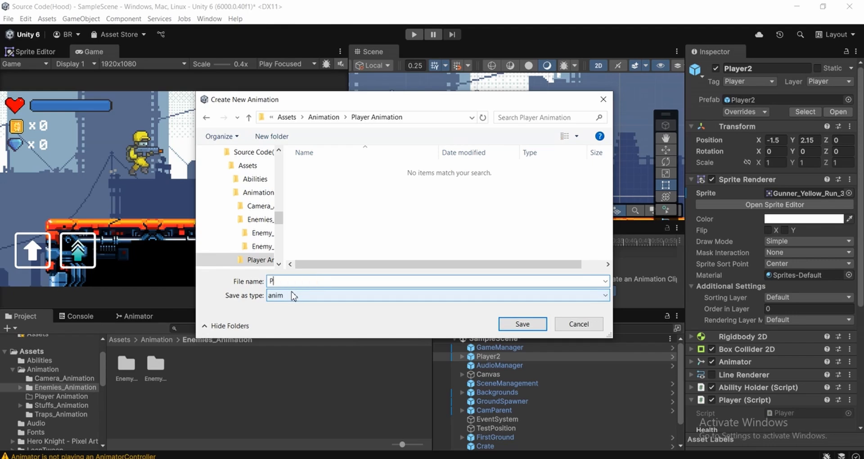
type("layer _Run")
key("Return")
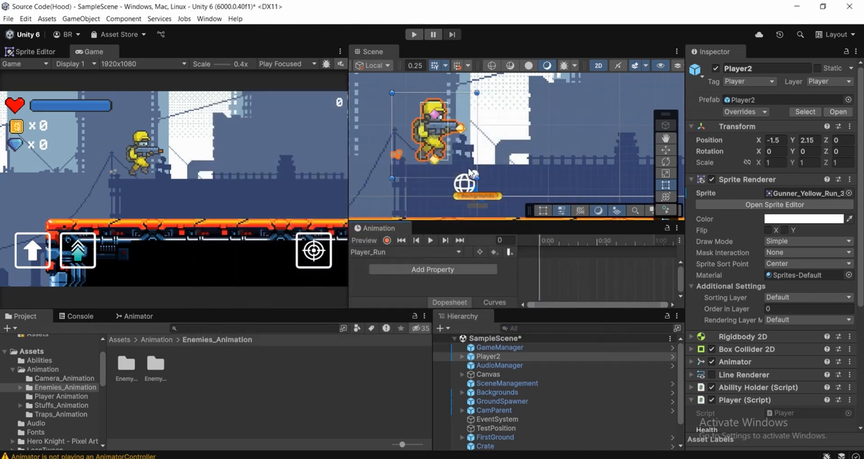
- Turn on keyframe recording for the Player_Run clip
scroll(472, 174, "up", 5)
middle_click_drag(423, 178, 493, 156)
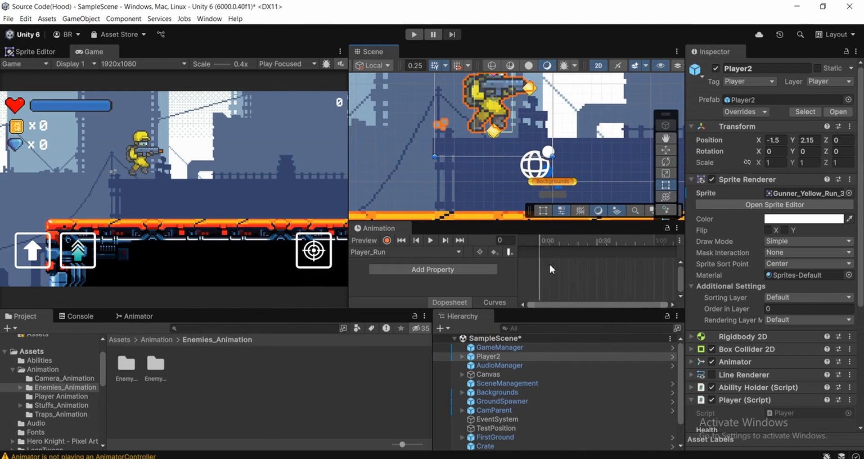
middle_click_drag(499, 172, 483, 157)
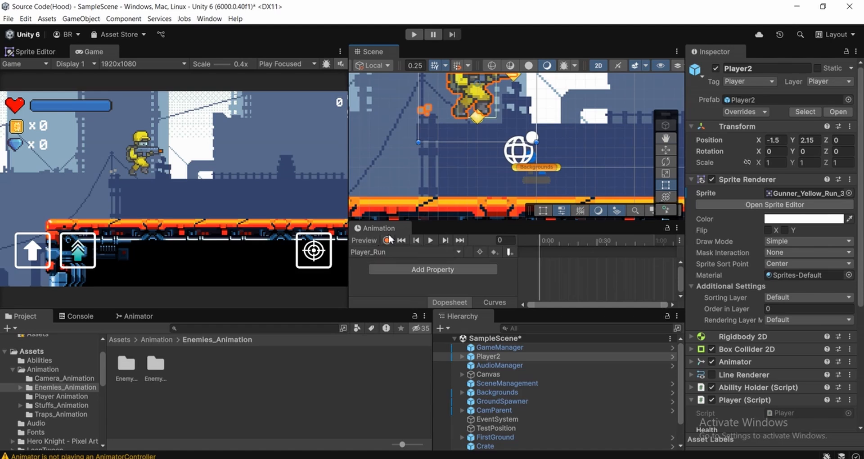
middle_click_drag(537, 150, 506, 145)
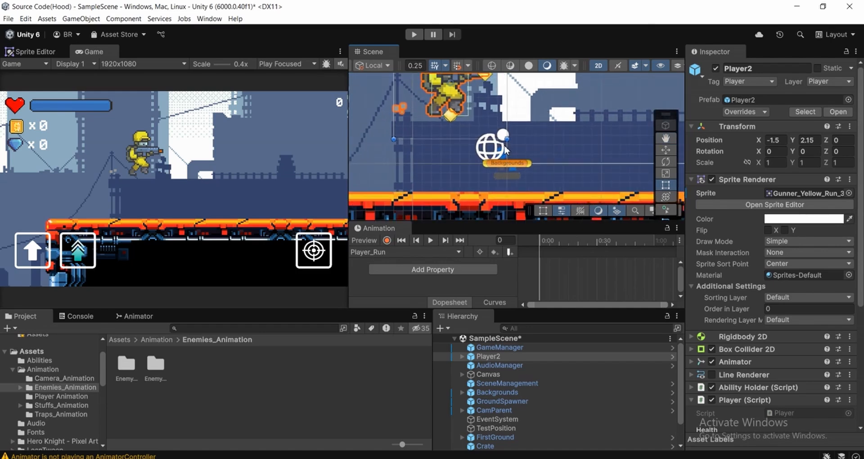
left_click(385, 238)
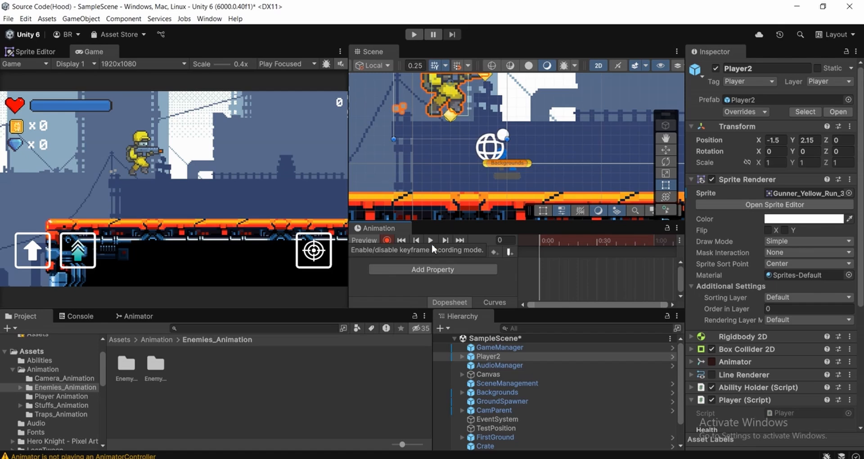
- Open the Sprites/Player/Yellow folder and expand the Gunner_Yellow_Run sheet to show its individual run sprites
left_click(37, 352)
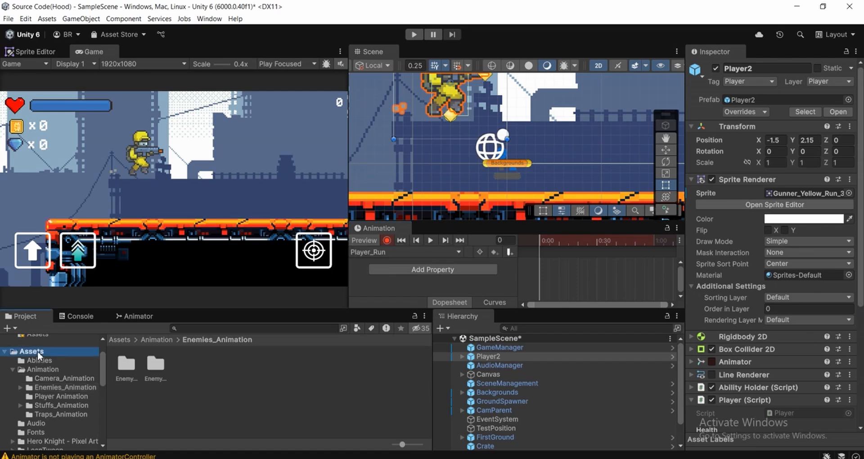
scroll(49, 377, "down", 4)
scroll(44, 414, "down", 3)
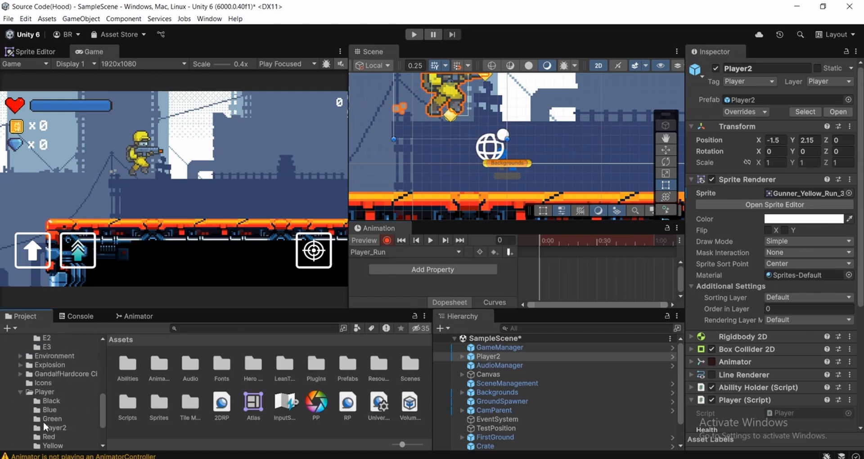
left_click(51, 392)
scroll(74, 408, "down", 1)
left_click(52, 412)
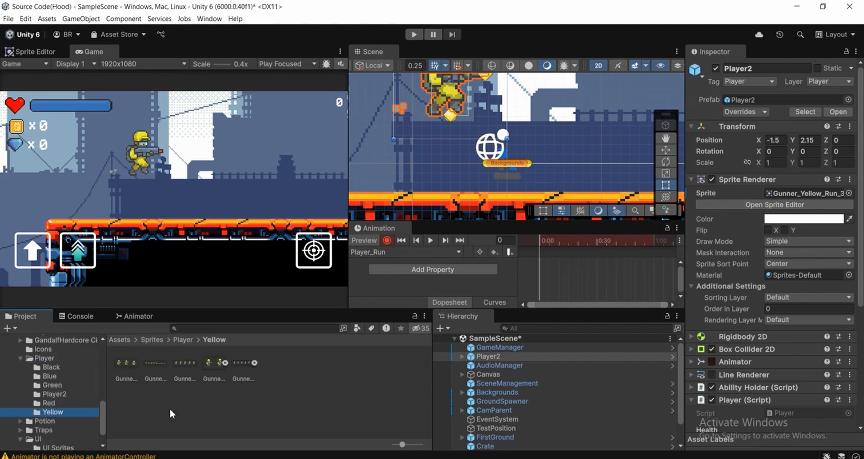
left_click(241, 367)
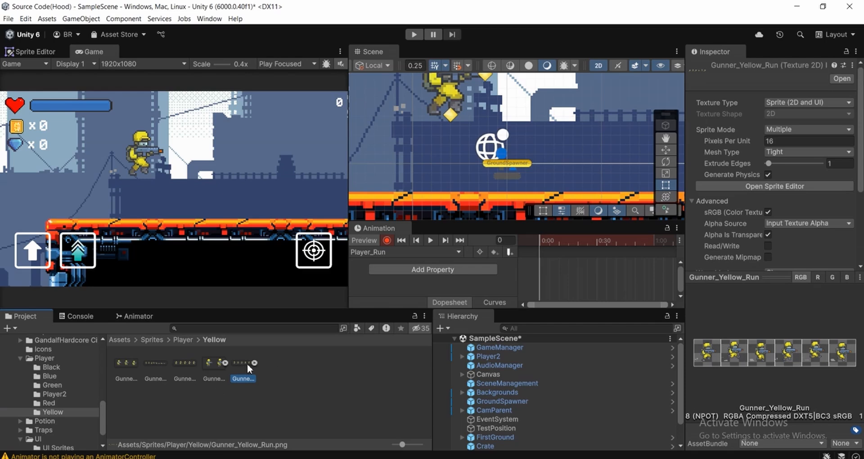
left_click(255, 363)
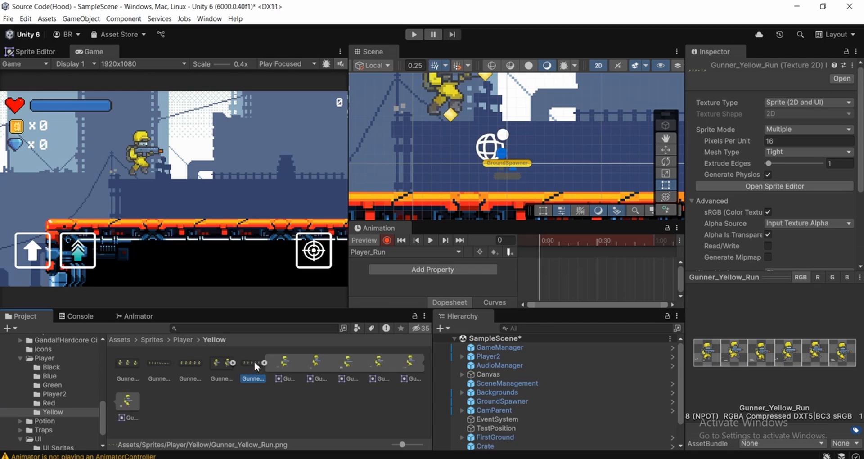
- Add all six Gunner_Yellow_Run sprites as keyframes starting at frame 0 of the Player_Run timeline
left_click(272, 396)
left_click(272, 379)
left_click(131, 402, "shift")
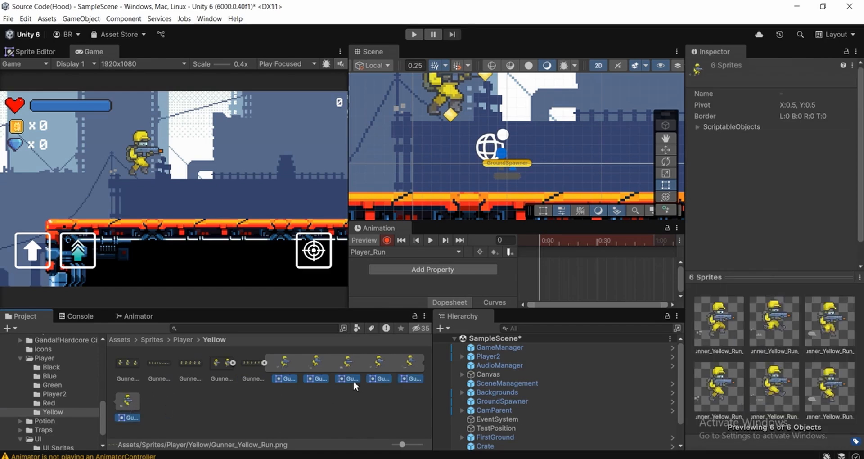
left_click_drag(285, 363, 547, 268)
middle_click_drag(464, 112, 442, 151)
- Preview the Player_Run playback and adjust the sprite keyframe spacing so the last keyframe sits at about frame 20
left_click(430, 241)
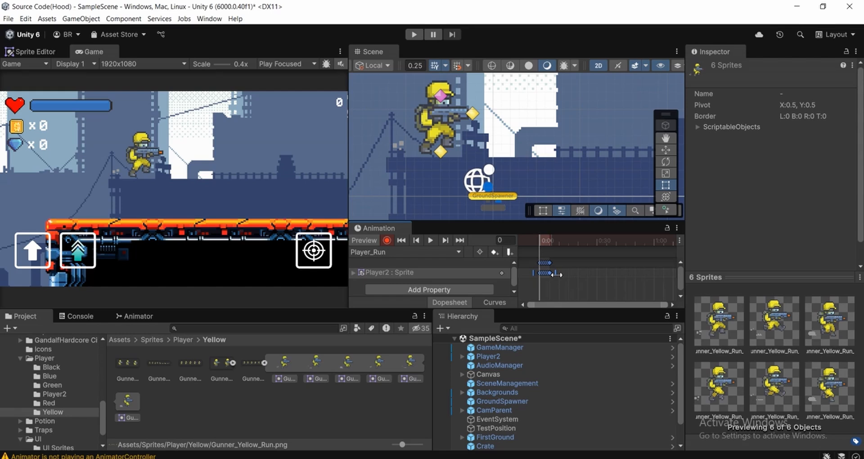
left_click_drag(557, 275, 642, 279)
left_click(429, 240)
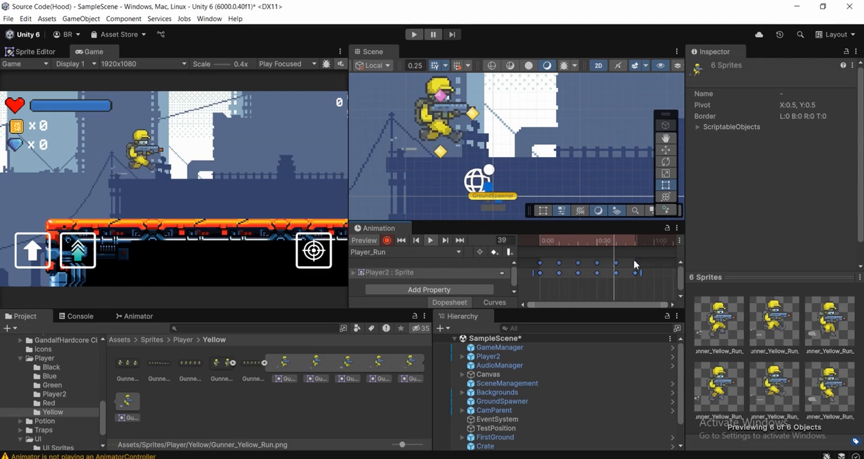
left_click_drag(641, 273, 591, 275)
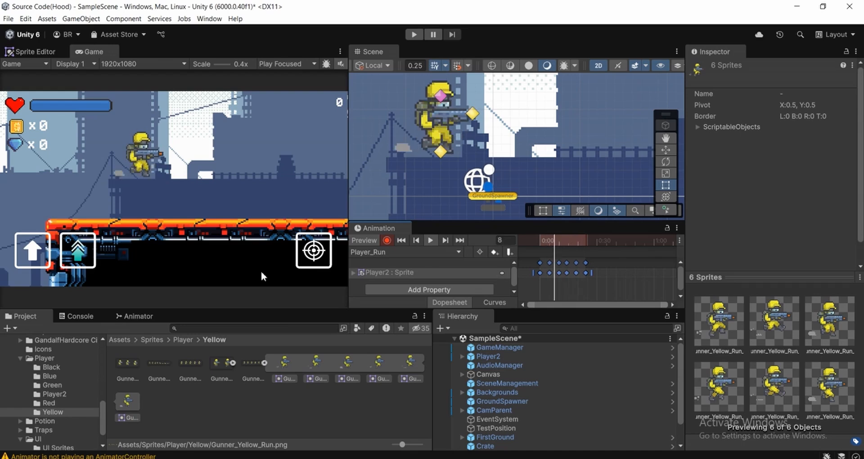
left_click_drag(591, 273, 581, 275)
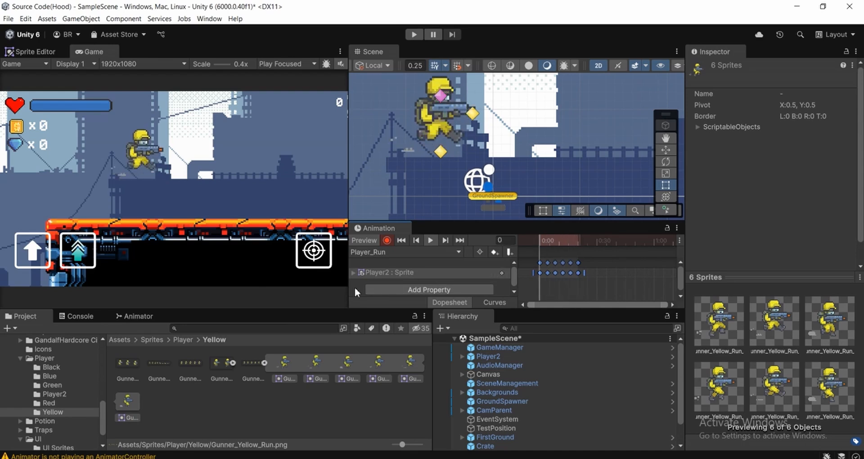
- Scrub the Player_Run clip from frame 0 to frame 12 and back to the start
left_click(535, 241)
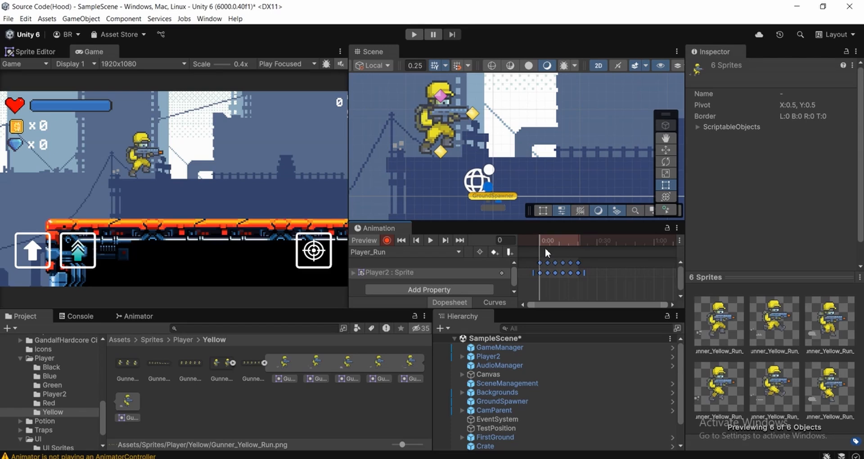
left_click_drag(541, 242, 561, 246)
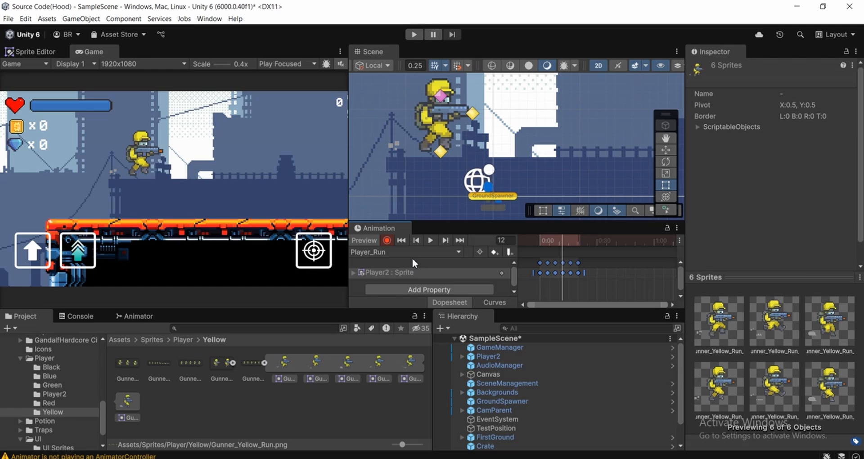
left_click_drag(544, 238, 526, 238)
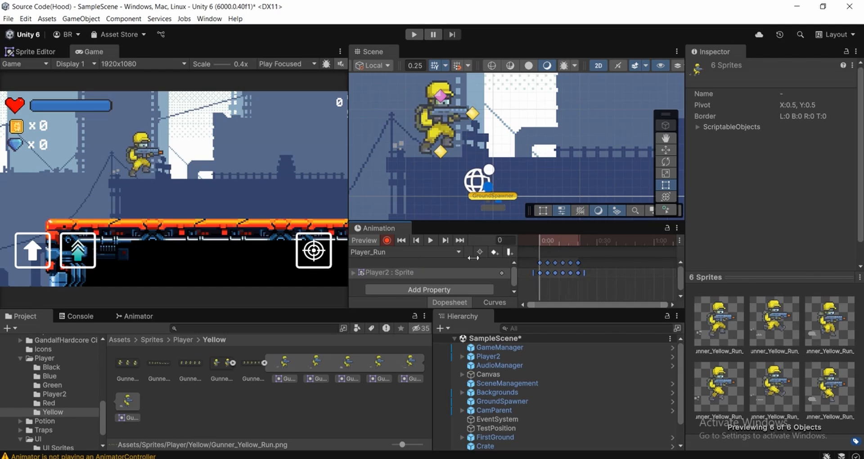
left_click(548, 250)
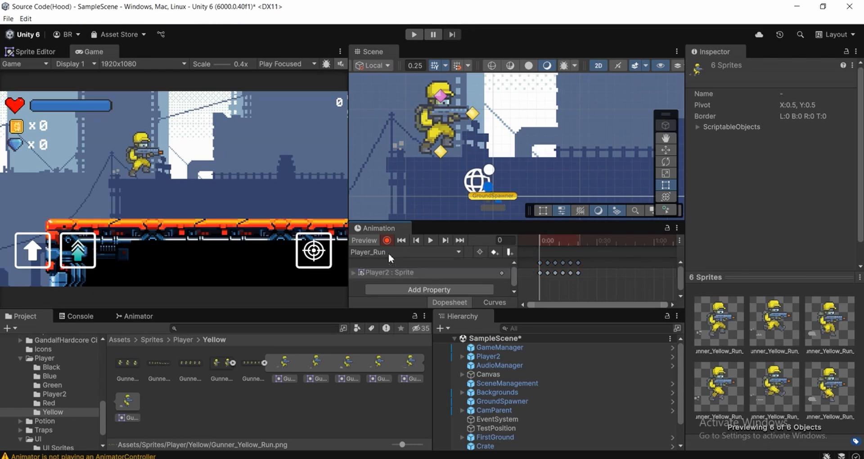
- Create a new animation clip named Player_Jump and save it in Assets/Animation/Player Animation
left_click(388, 252)
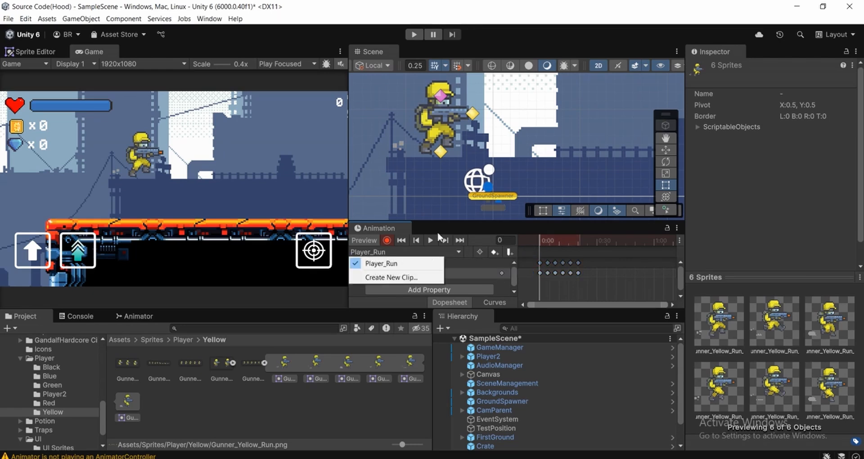
left_click(374, 278)
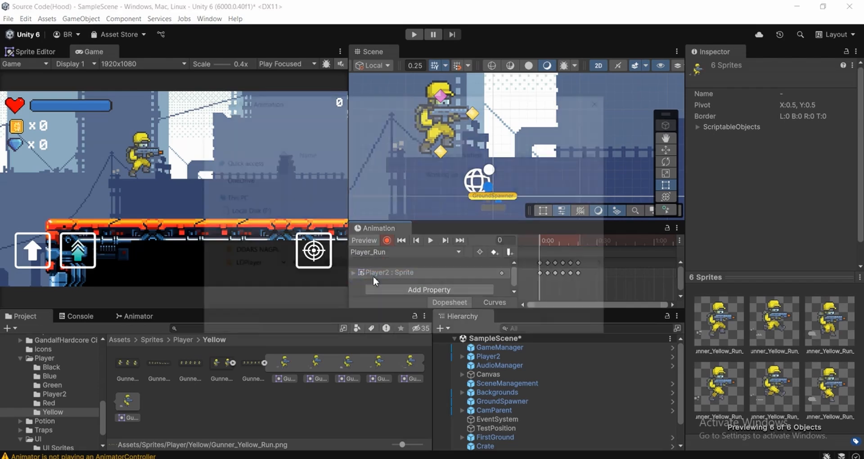
left_click_drag(371, 92, 470, 98)
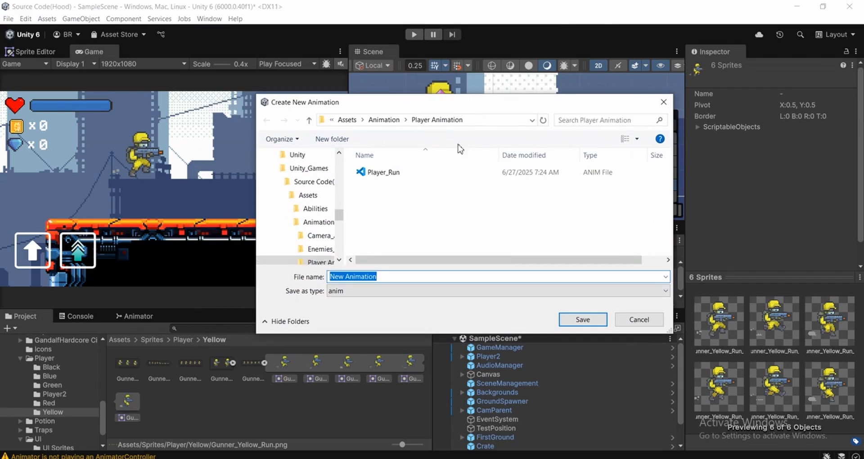
left_click(376, 173)
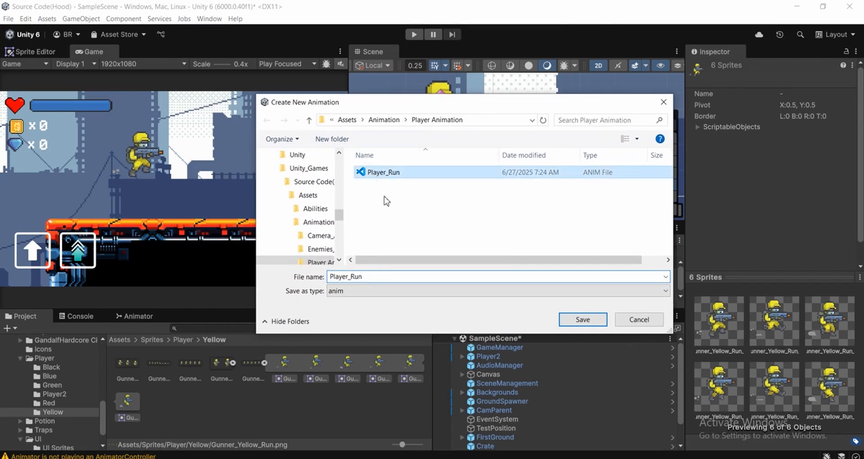
left_click(372, 278)
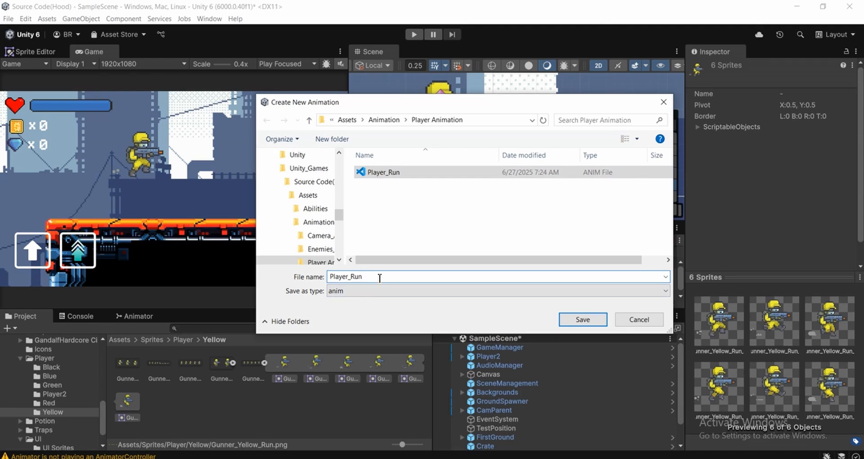
key("BackSpace")
key("BackSpace")
key("BackSpace")
type("Jump")
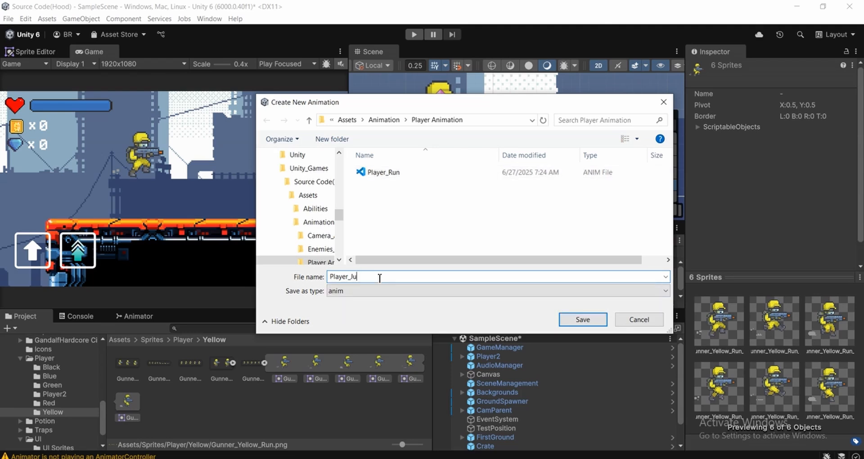
left_click(587, 320)
left_click_drag(544, 240, 527, 240)
left_click(392, 241)
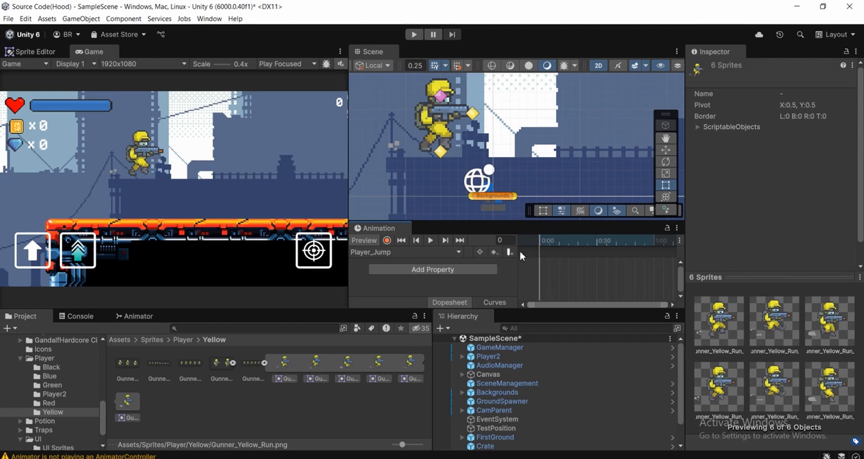
- Open the Gunner_Yellow_Jump sheet in the Sprite Editor and select its second frame
left_click(218, 363)
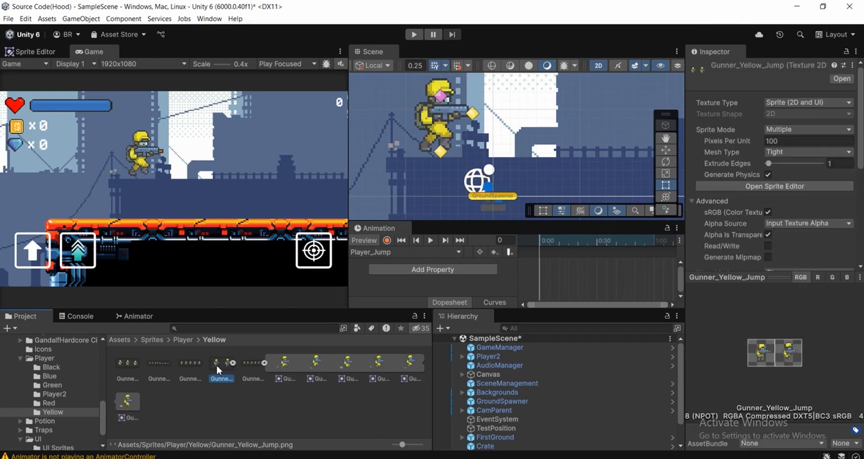
left_click(773, 185)
left_click(230, 150)
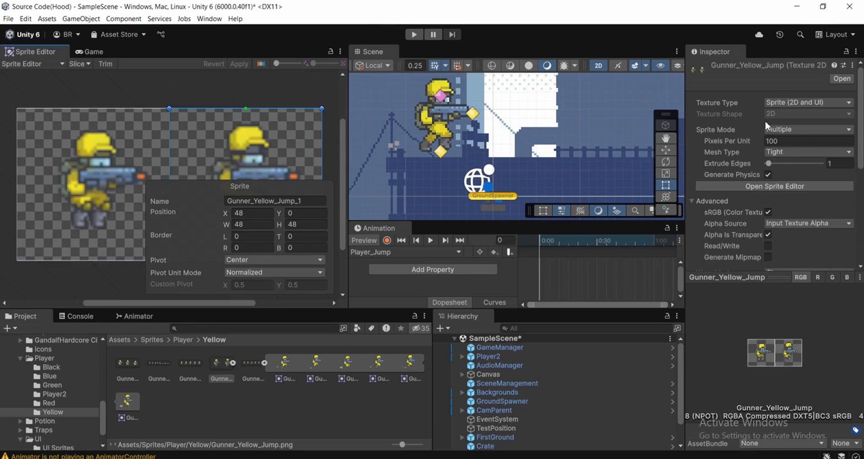
- Keep Gunner_Yellow_Jump's sprite mode at Multiple, set Pixels Per Unit to 16 and Filter Mode to Point (no filter), and apply the import settings
left_click(775, 134)
left_click(779, 151)
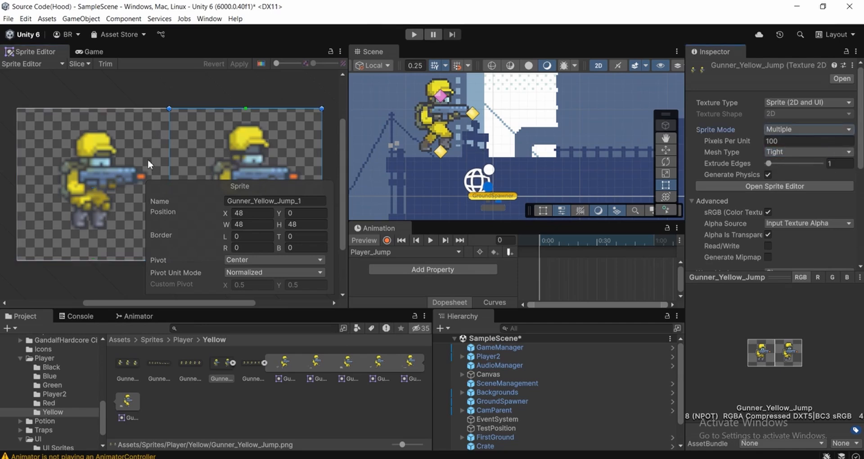
left_click(793, 142)
type("16")
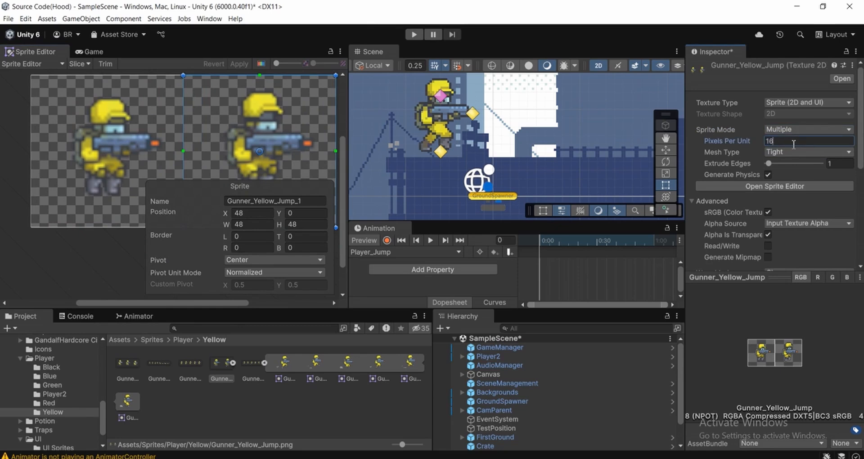
scroll(793, 139, "down", 3)
left_click(774, 194)
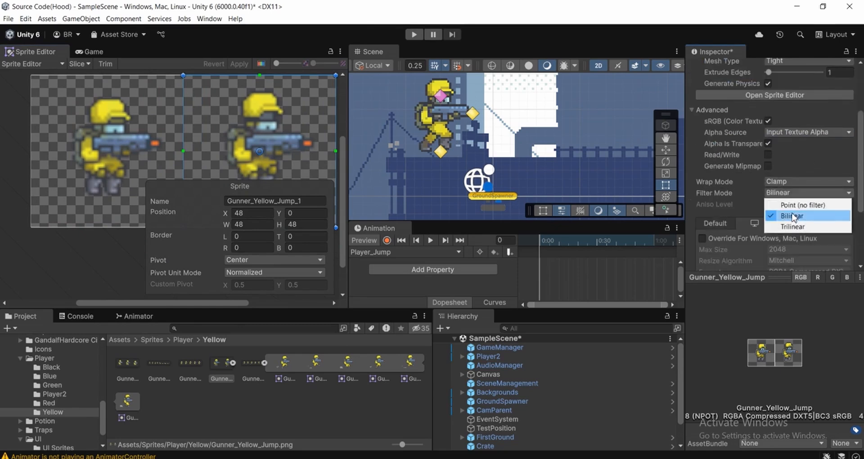
left_click(793, 202)
scroll(810, 198, "down", 4)
left_click(840, 189)
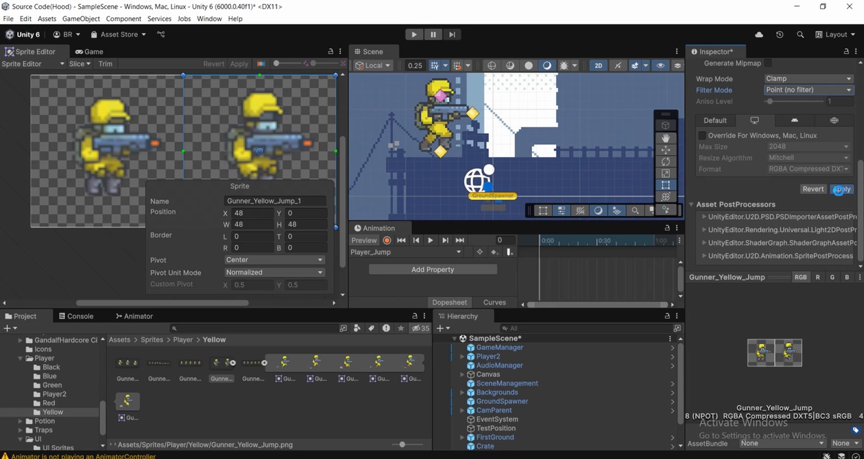
- Slice the Gunner_Yellow_Jump sheet by Grid By Cell Count into 2 columns and 1 row, and apply the slicing
left_click(75, 63)
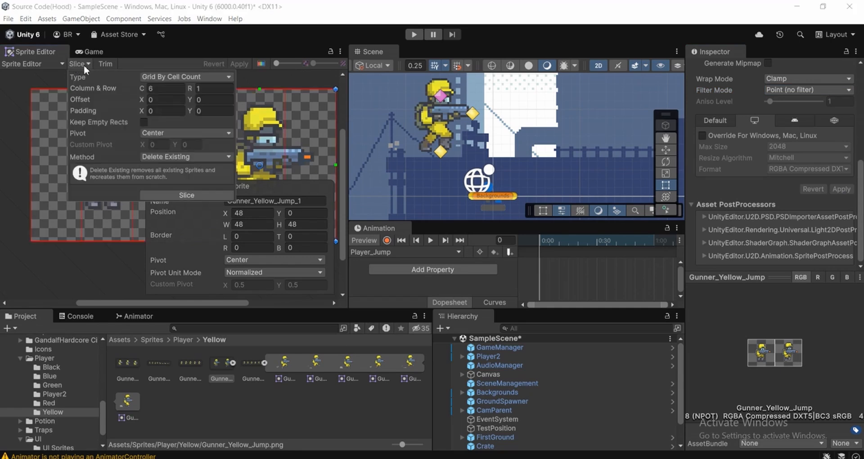
left_click(169, 76)
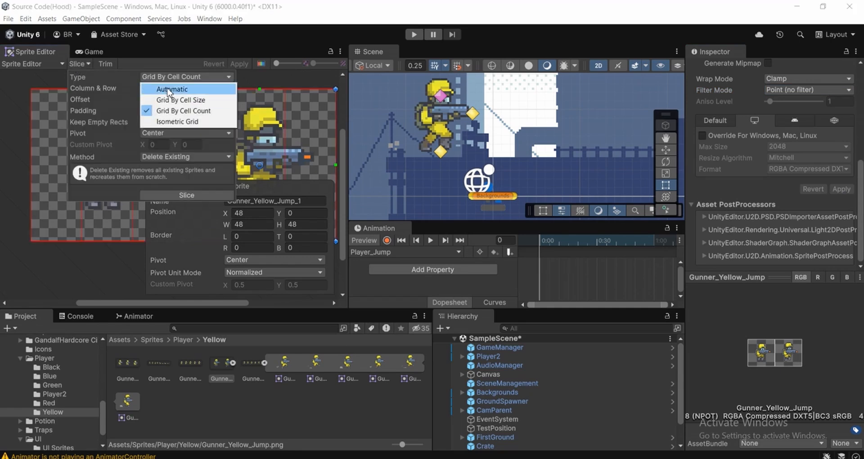
left_click(174, 111)
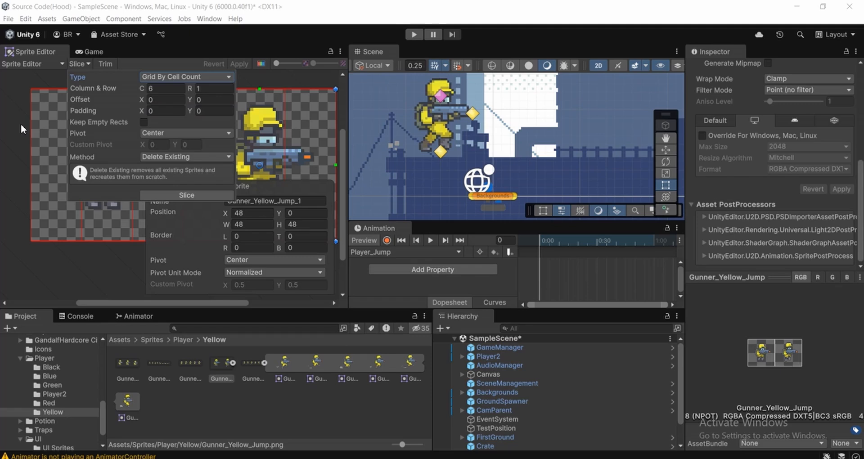
left_click(20, 123)
middle_click_drag(131, 123, 102, 118)
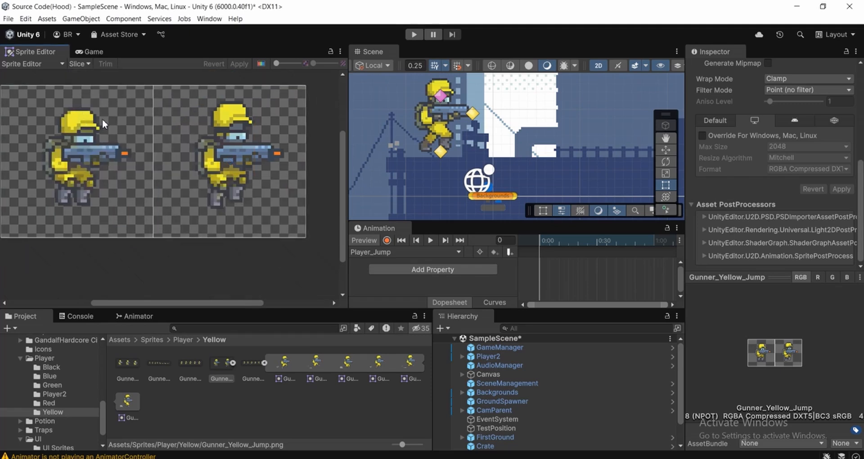
left_click(77, 64)
left_click(168, 86)
type("2")
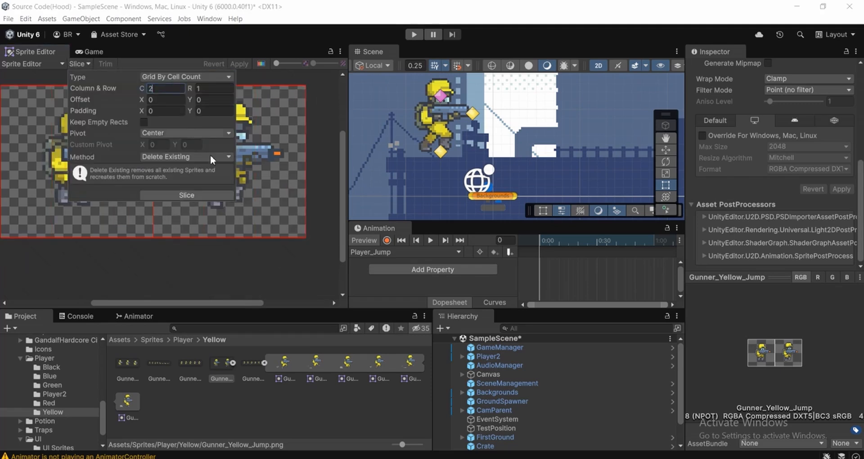
left_click(198, 194)
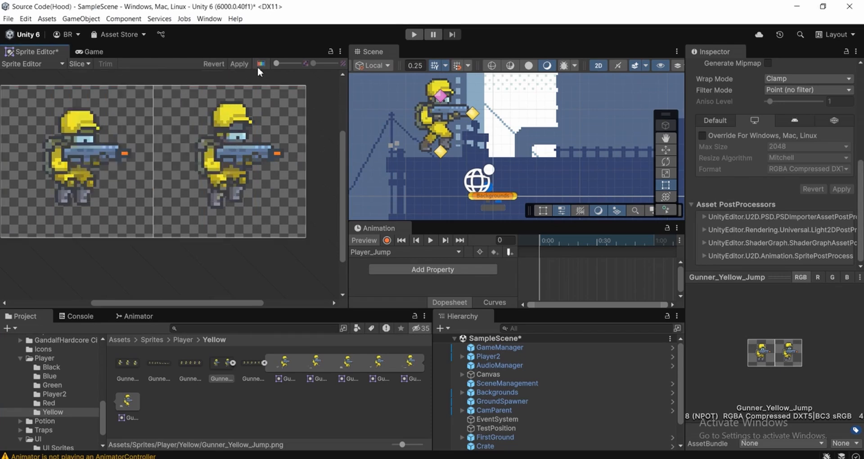
left_click(239, 63)
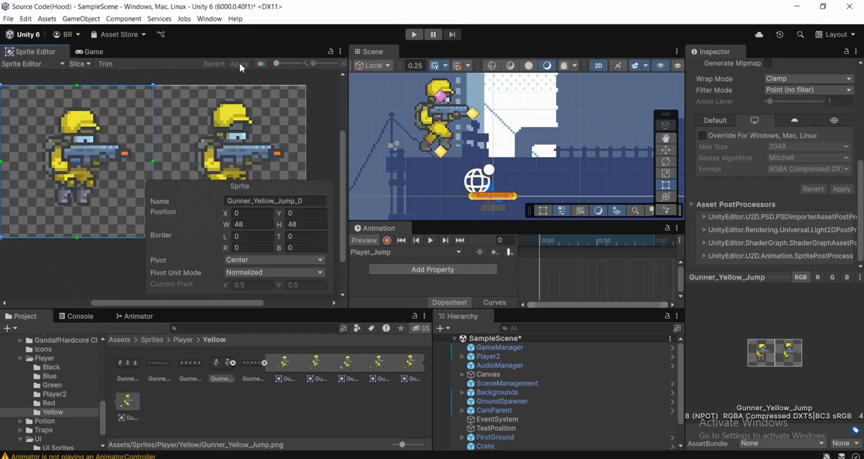
- Return to the Game view, select Player2 in the hierarchy and turn on keyframe recording for Player_Jump
left_click(99, 51)
left_click_drag(491, 171, 476, 161)
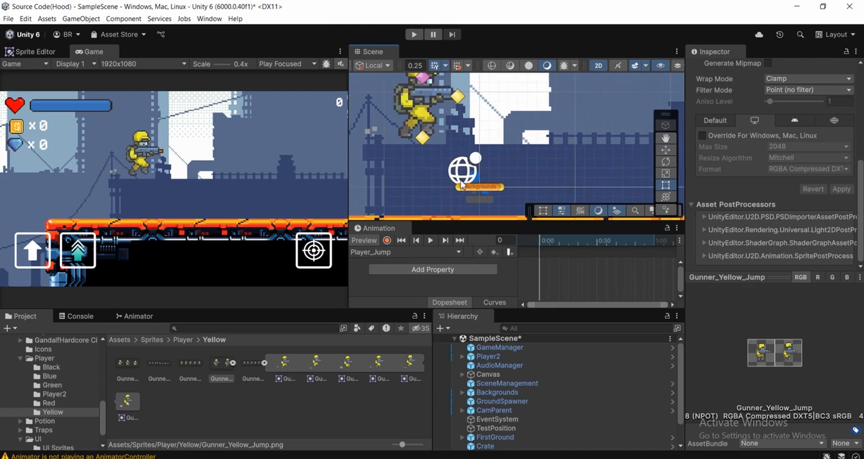
left_click(510, 356)
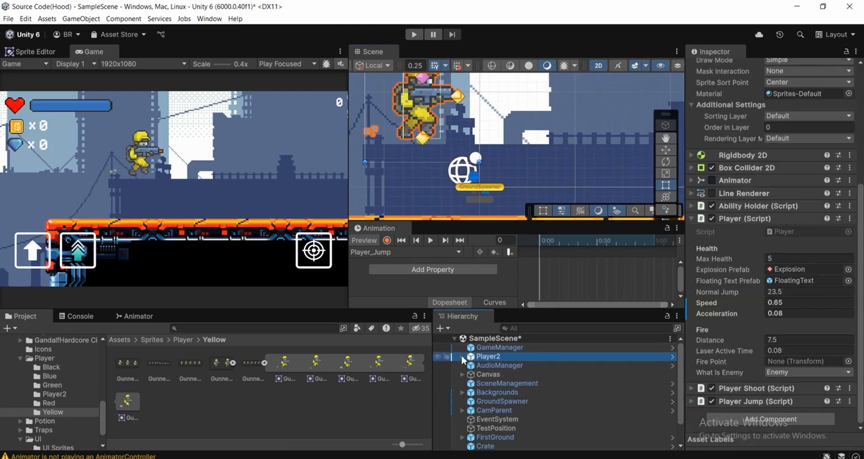
left_click(387, 240)
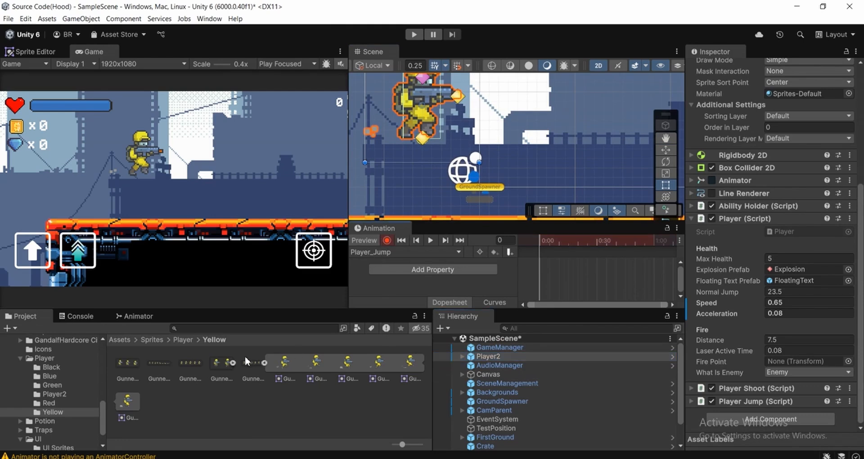
- Expand the Gunner_Yellow_Jump sheet and add both of its sprites as keyframes to the Player_Jump timeline
left_click(233, 363)
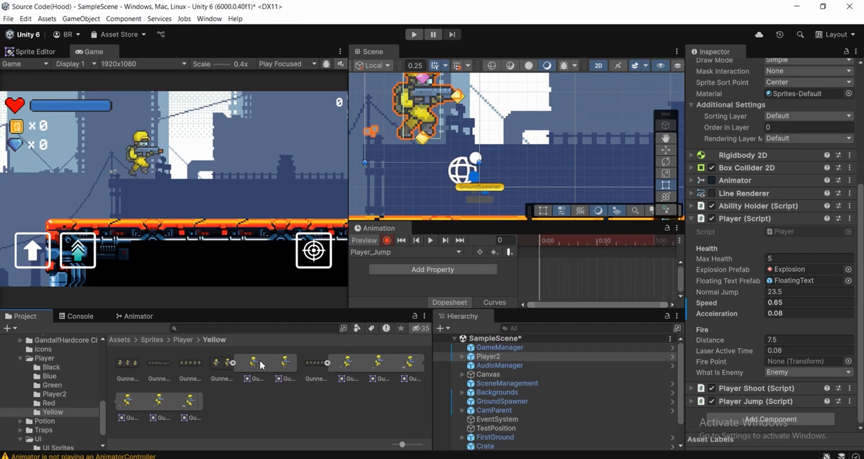
left_click(255, 364)
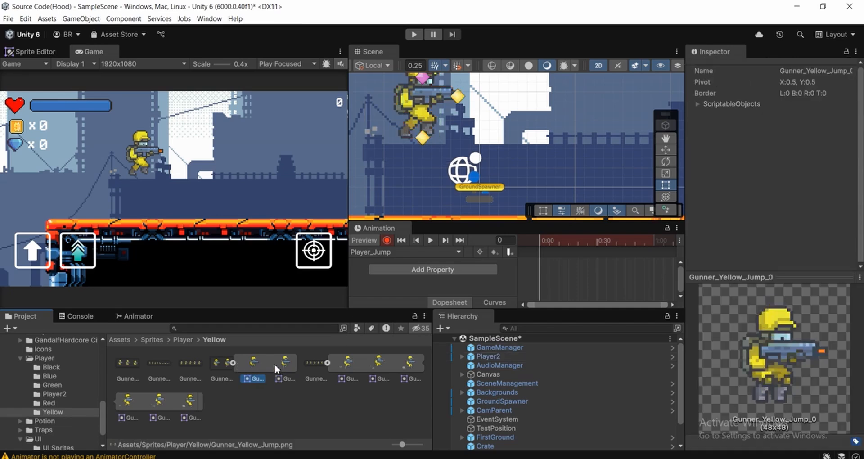
left_click(287, 363, "shift")
left_click_drag(286, 364, 561, 272)
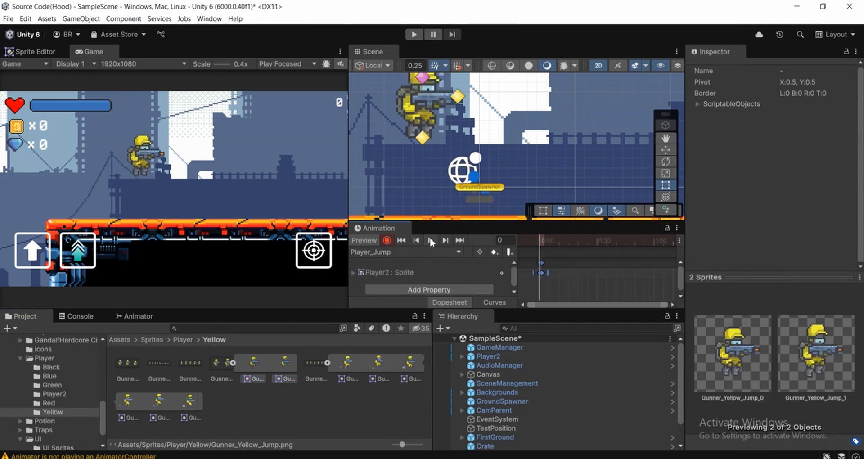
- Space the Player_Jump sprite keyframes farther apart and dock the Animation panel beside the Animator
left_click_drag(548, 273, 555, 274)
left_click_drag(369, 228, 185, 317)
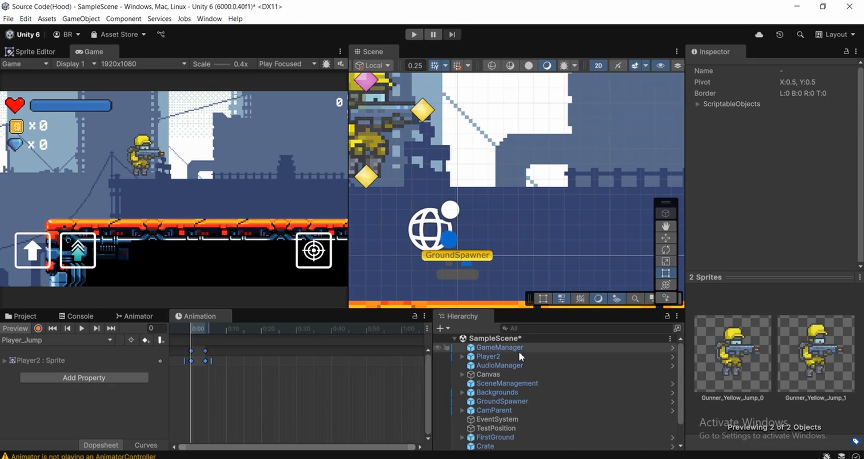
- Select Player2 and examine its Player_Run and Player_Jump states in the Animator graph
left_click(511, 357)
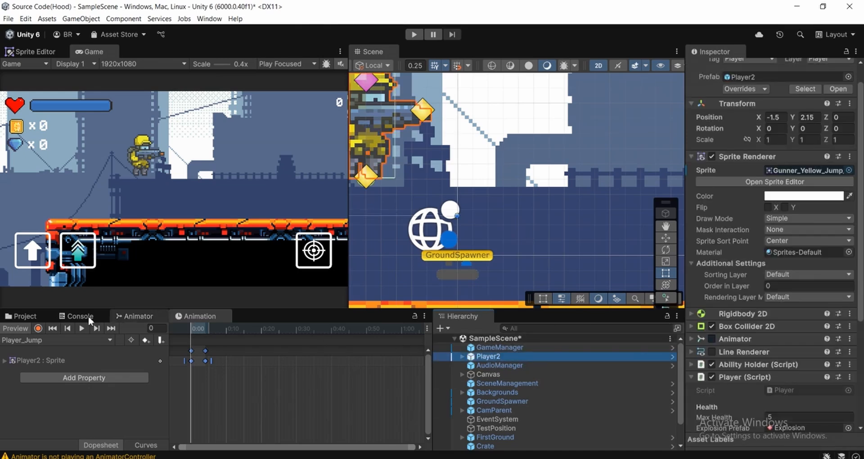
left_click(136, 318)
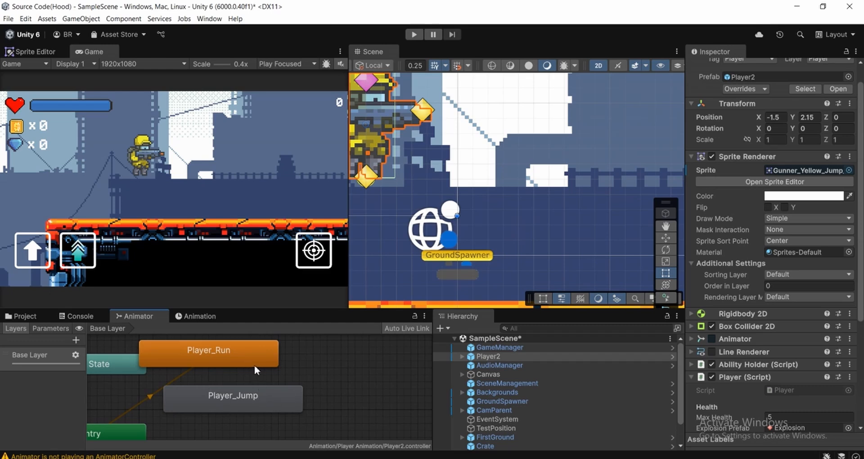
scroll(256, 370, "up", 1)
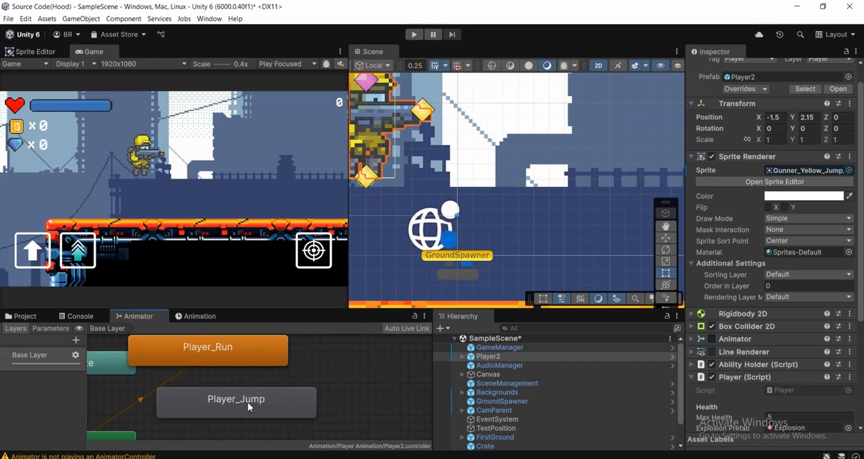
scroll(263, 402, "down", 2)
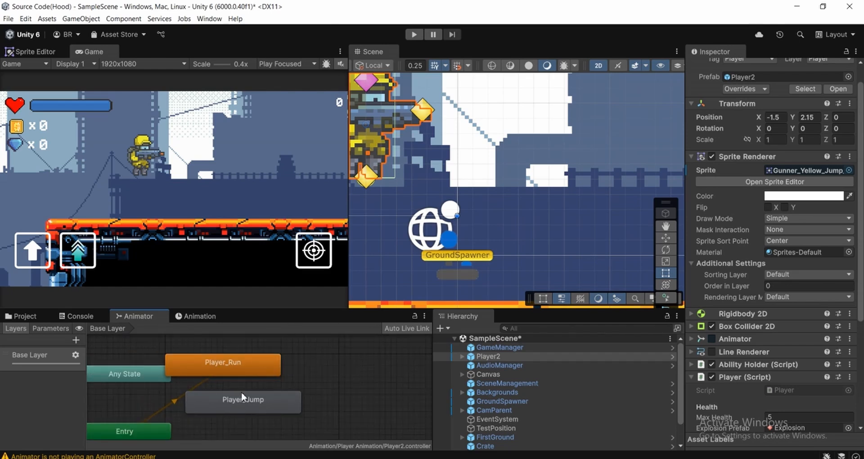
- Open the Player Animation folder under Assets/Animation in the project files
left_click(38, 314)
scroll(53, 378, "up", 10)
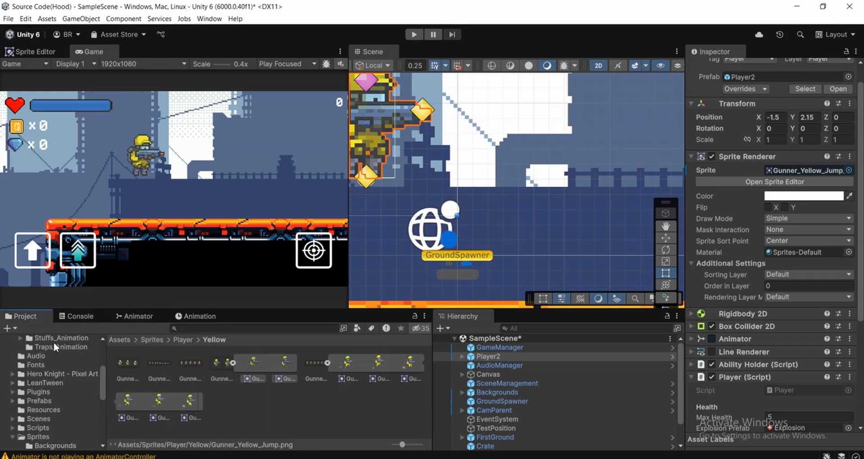
left_click(45, 393)
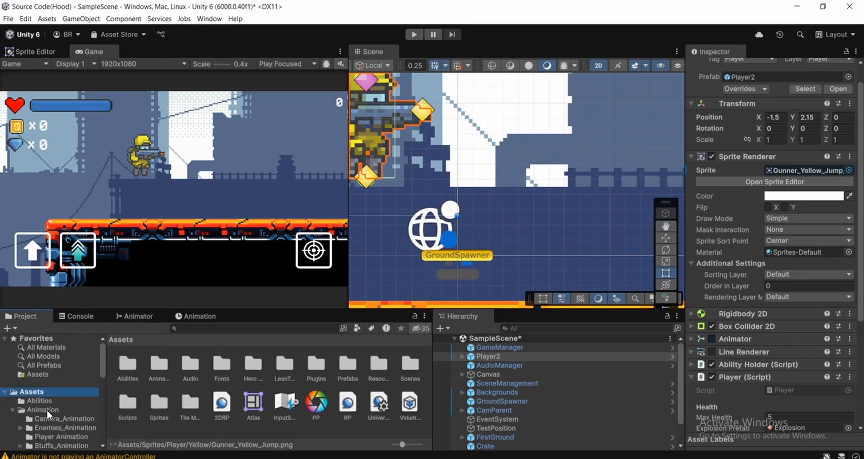
left_click(46, 410)
scroll(61, 401, "down", 5)
scroll(40, 371, "up", 3)
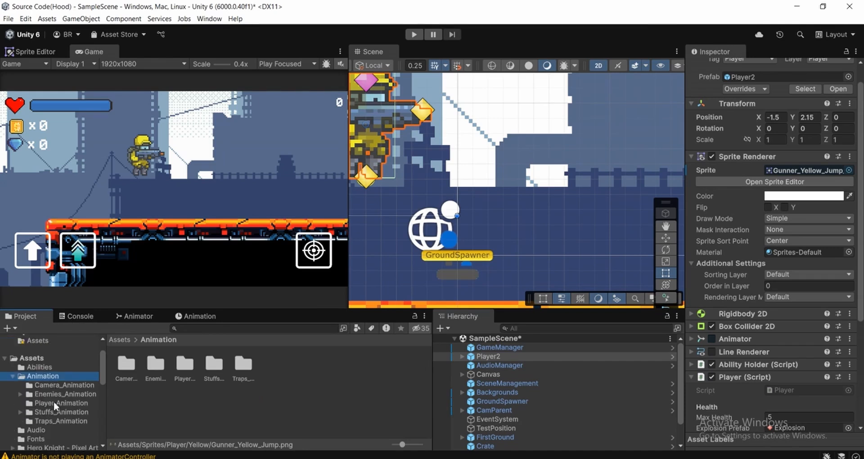
left_click(53, 402)
- Check the settings of both player animation clips and turn off Loop Time for Player_Jump
left_click(164, 363)
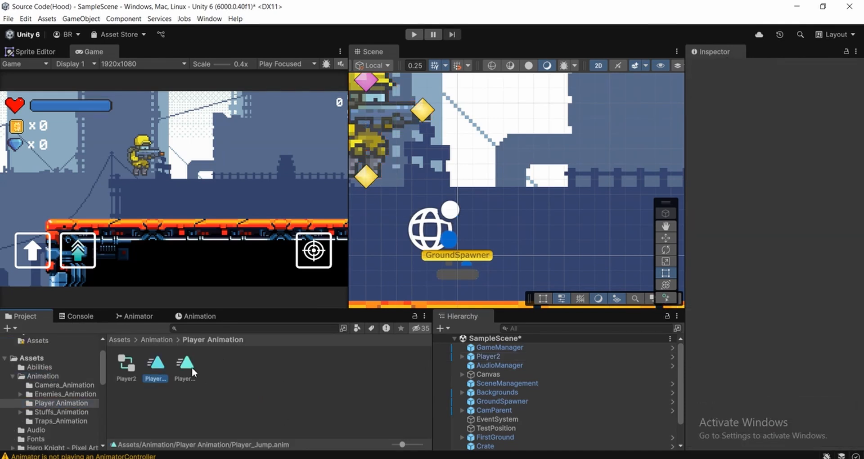
left_click(193, 368)
left_click(154, 363)
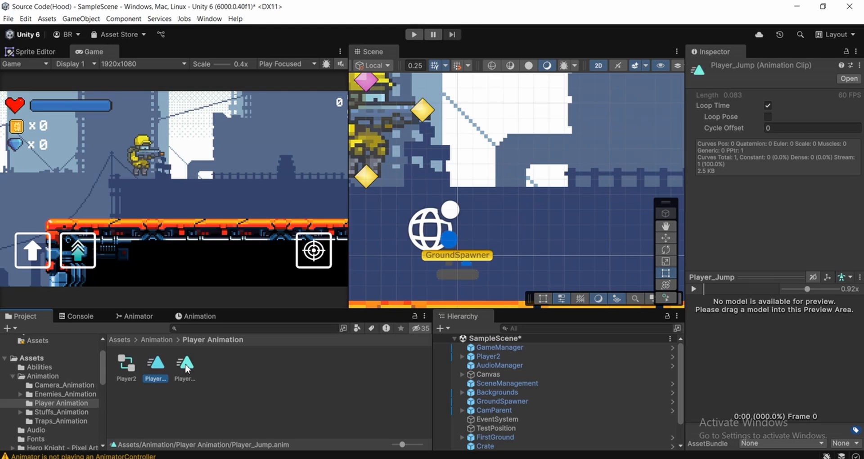
left_click(184, 364)
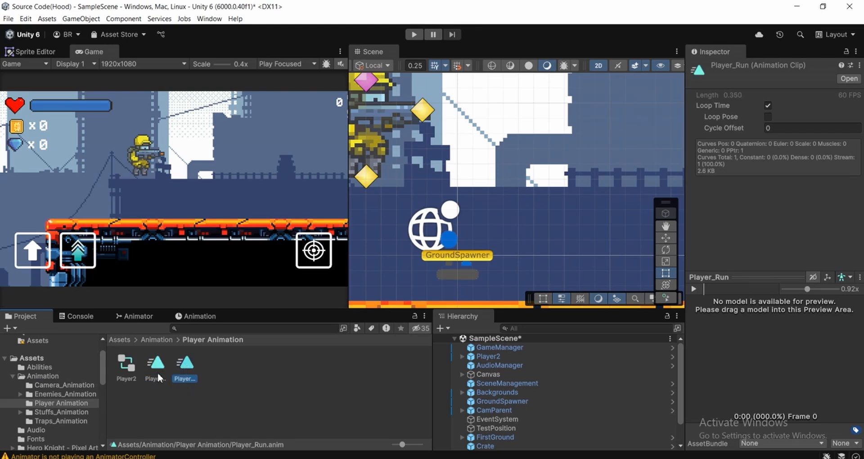
left_click(225, 391)
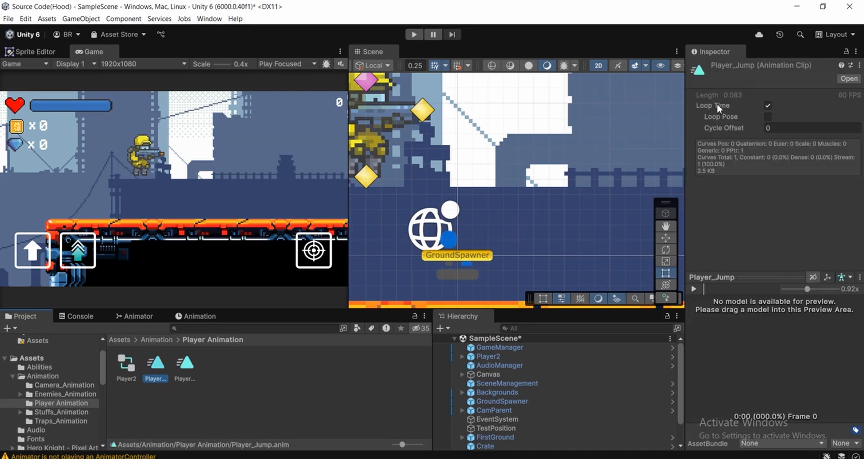
left_click(768, 105)
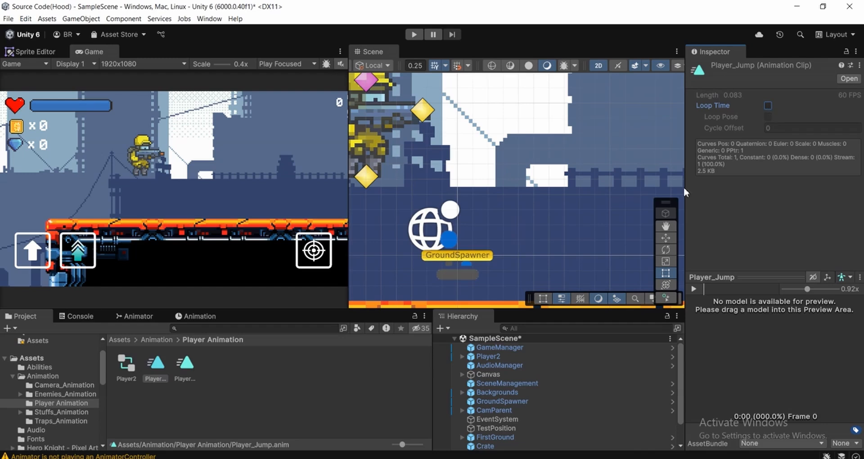
middle_click_drag(455, 218, 539, 188)
scroll(539, 188, "down", 3)
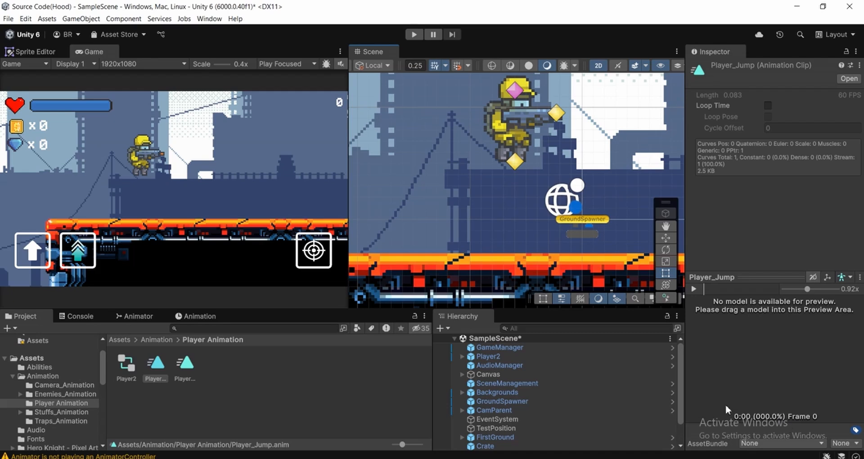
middle_click_drag(488, 215, 473, 220)
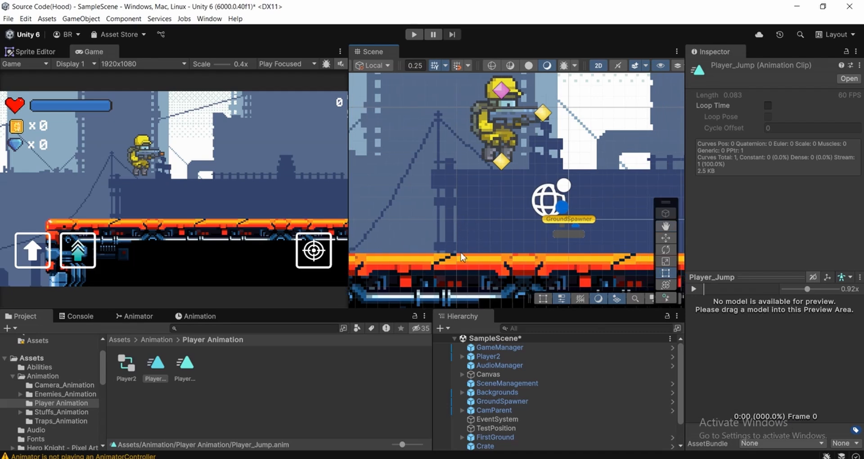
- Return to the Sprites/Player/Yellow folder and place all six Gunner_Yellow_Run sprites onto Player2 to start a new animation
scroll(50, 382, "down", 3)
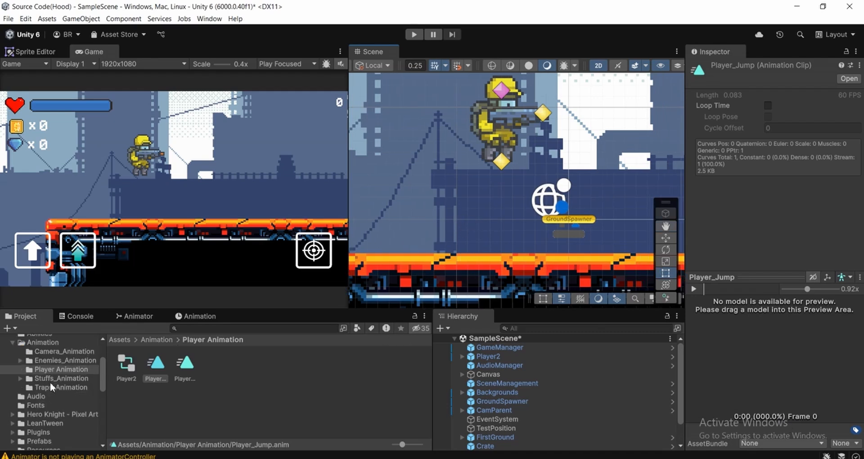
scroll(47, 426, "down", 3)
scroll(66, 407, "down", 6)
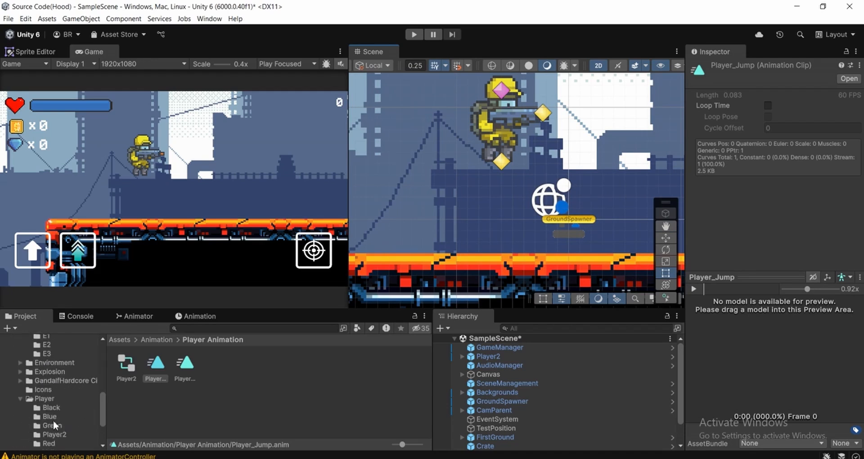
left_click(56, 383)
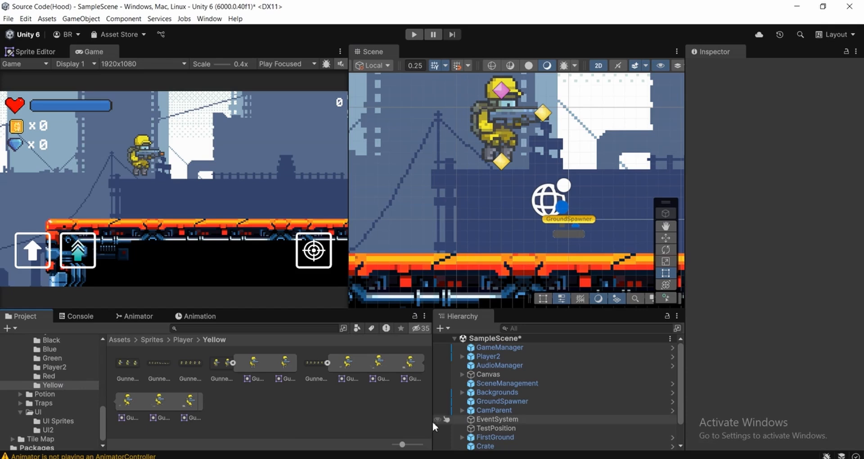
left_click(348, 363)
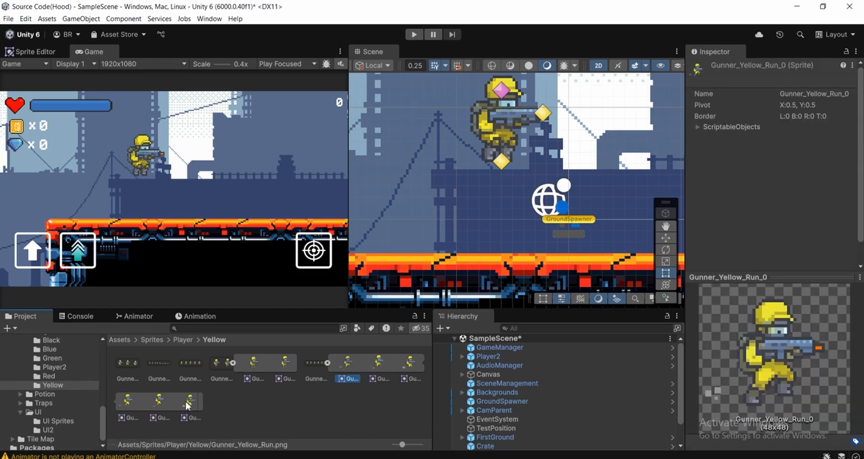
left_click(187, 401, "shift")
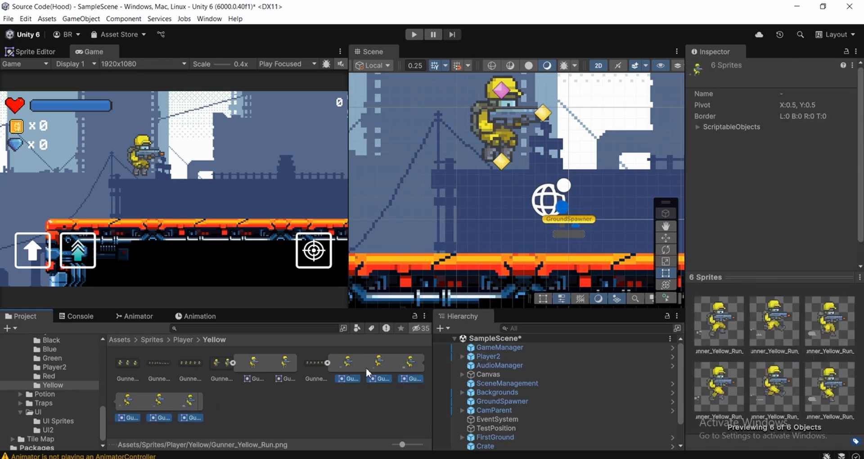
left_click_drag(348, 368, 495, 358)
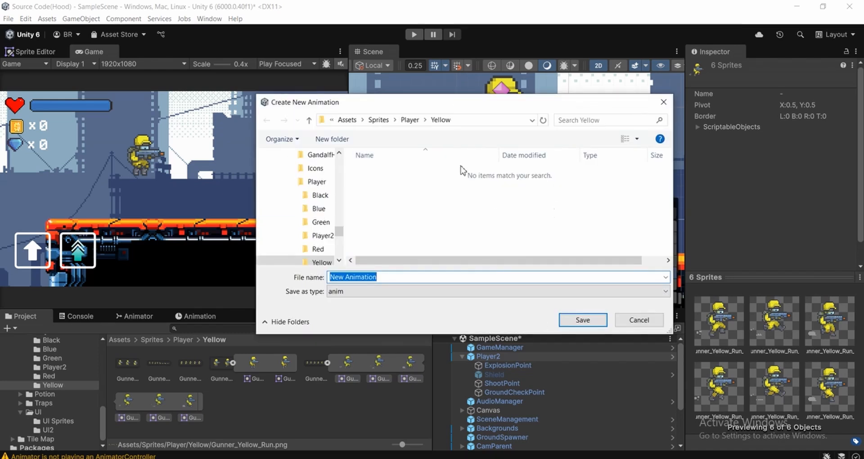
- Save the new animation as Player_Run in Assets/Animation/Player Animation, replacing the existing clip
left_click(348, 120)
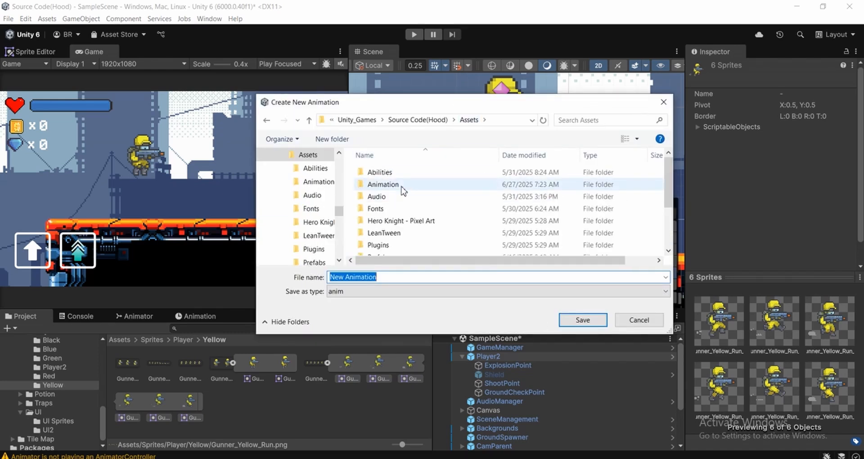
double_click(396, 183)
double_click(394, 196)
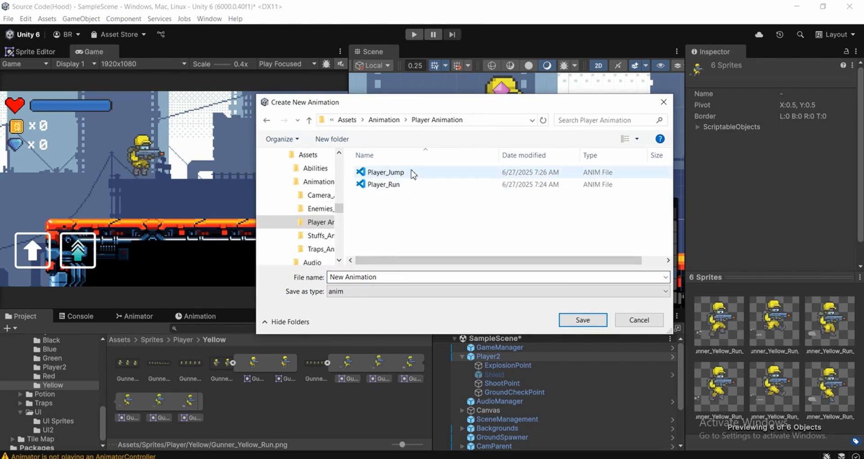
left_click(404, 188)
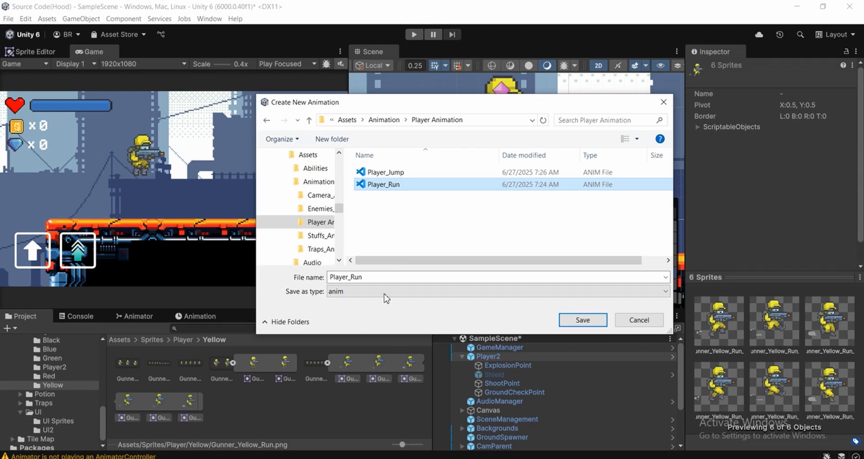
left_click(583, 320)
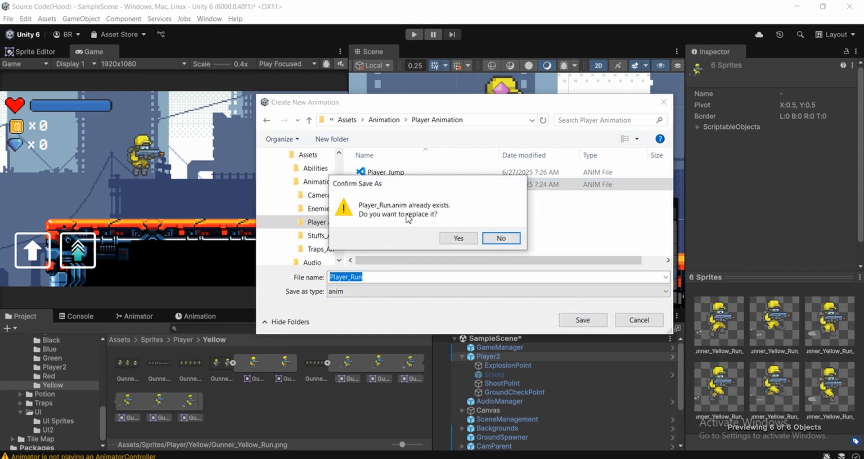
left_click(459, 239)
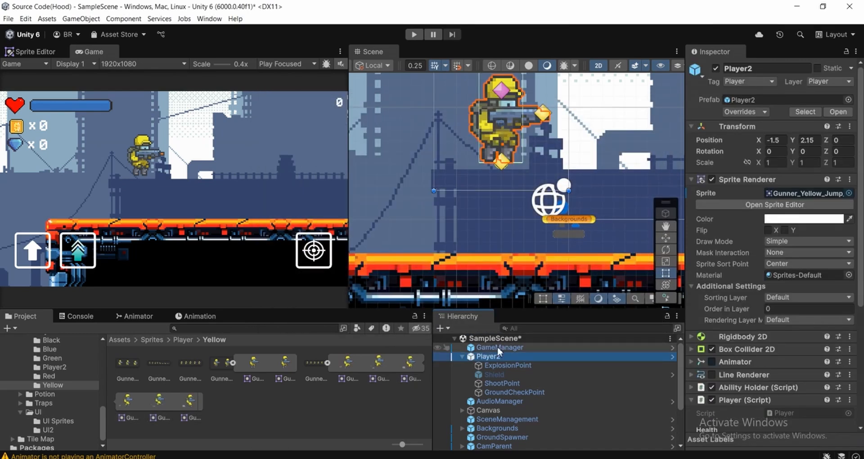
- Switch Player2's animation clip to Player_Run, preview its playback and return the playhead to frame 0
left_click(196, 316)
left_click(61, 340)
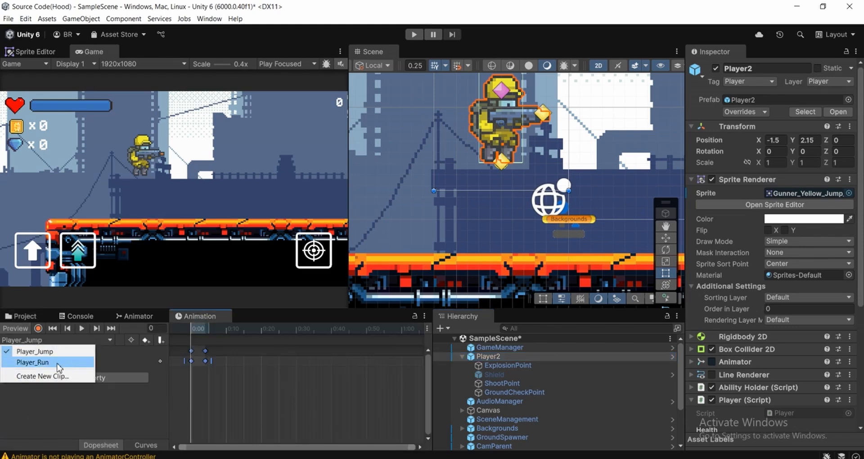
left_click(55, 363)
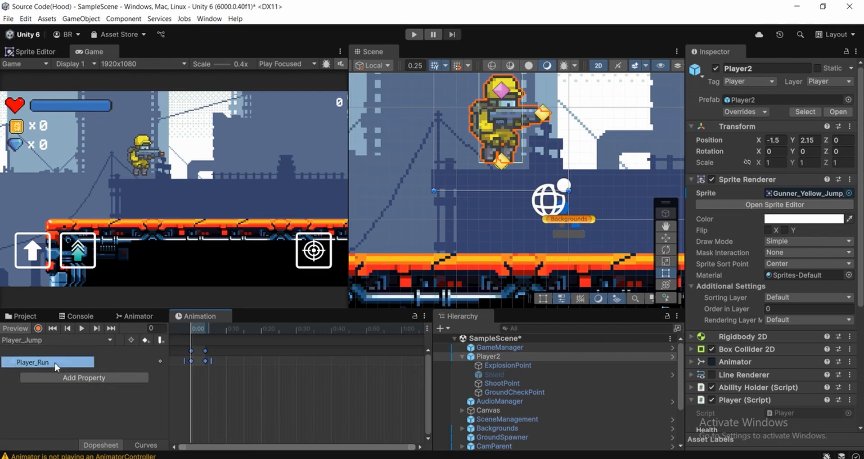
left_click(81, 328)
scroll(304, 359, "down", 1)
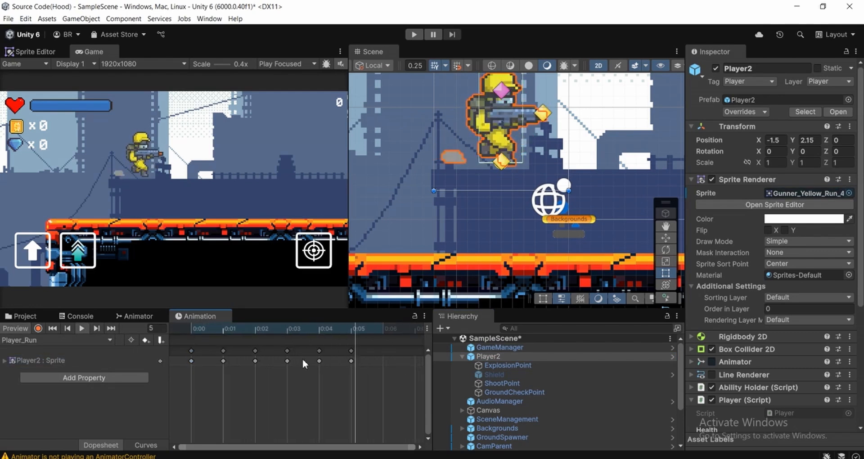
scroll(301, 361, "down", 1)
left_click_drag(234, 325, 176, 325)
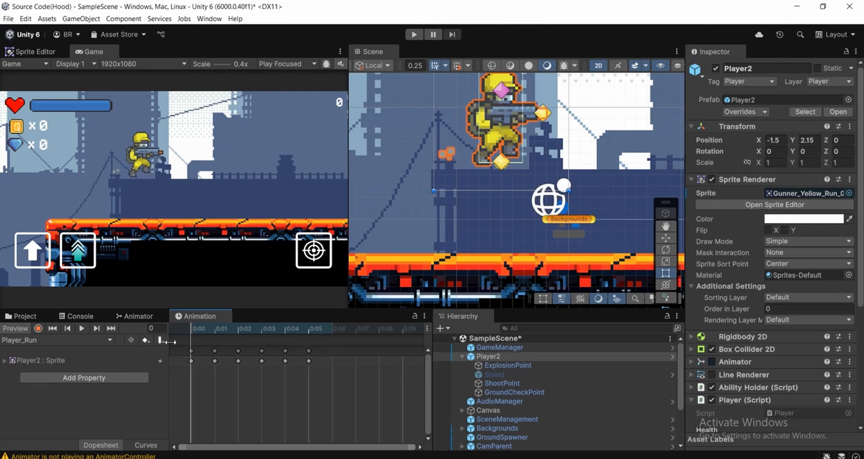
- Select both Gunner_Yellow_Jump sprites in the Yellow folder and place them onto Player2 to start a new animation
left_click(19, 316)
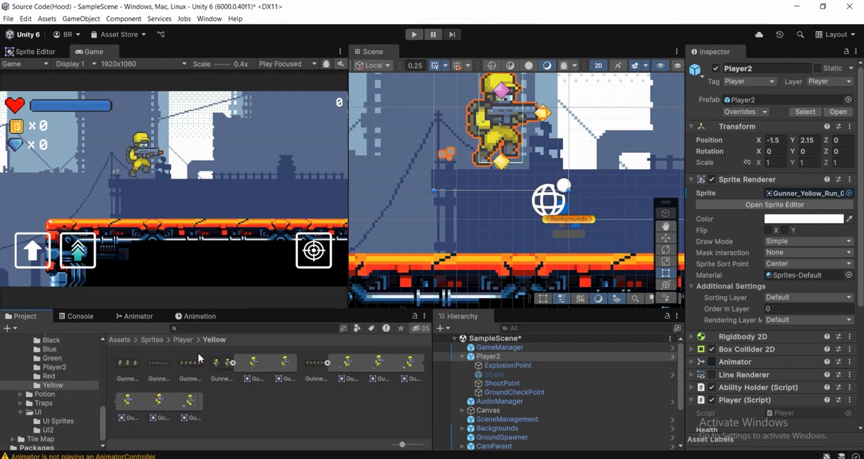
left_click(267, 413)
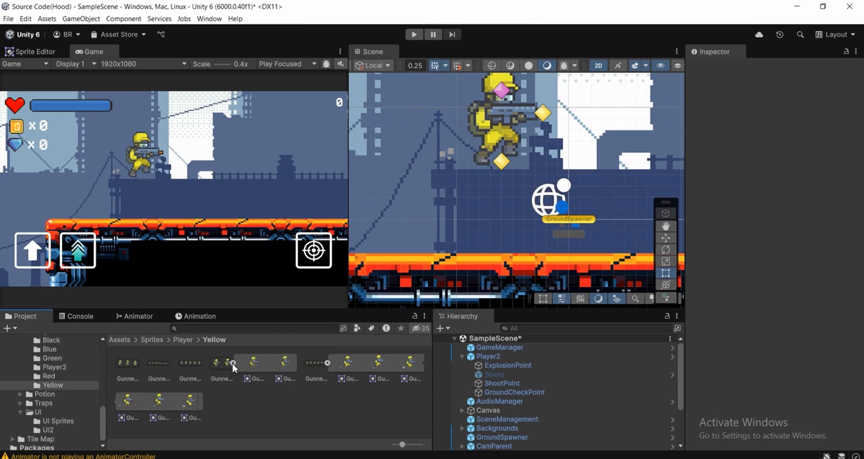
left_click(252, 364)
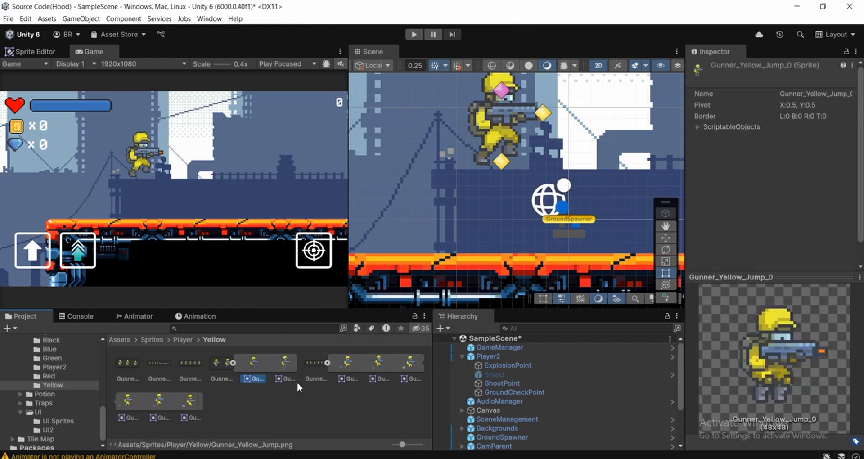
left_click(287, 364, "ctrl")
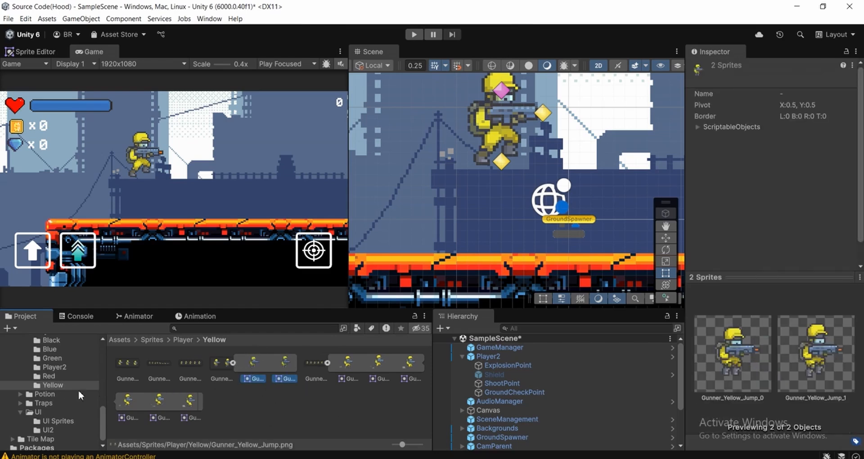
left_click_drag(261, 377, 496, 358)
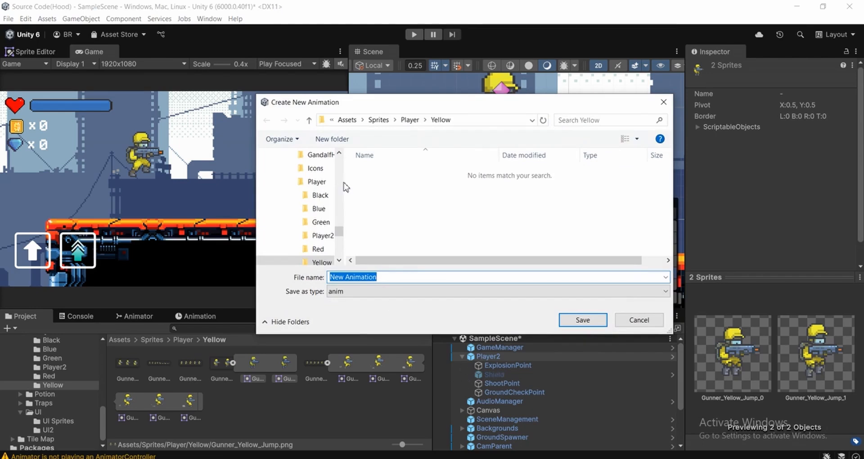
- Save the new animation as Player_Jump in Assets/Animation/Player Animation, replacing the existing clip
left_click(347, 120)
double_click(377, 184)
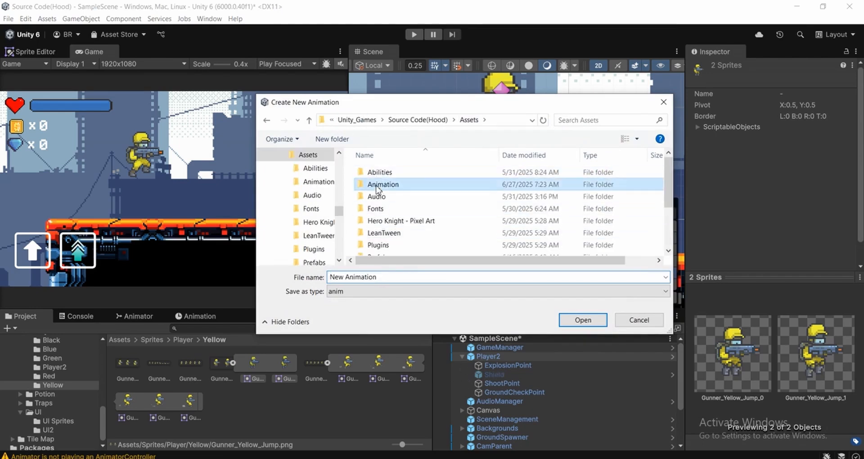
left_click(391, 196)
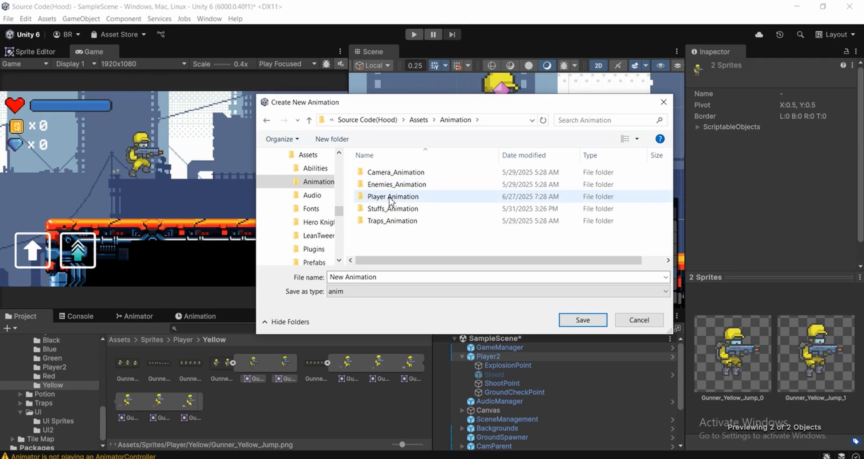
double_click(392, 197)
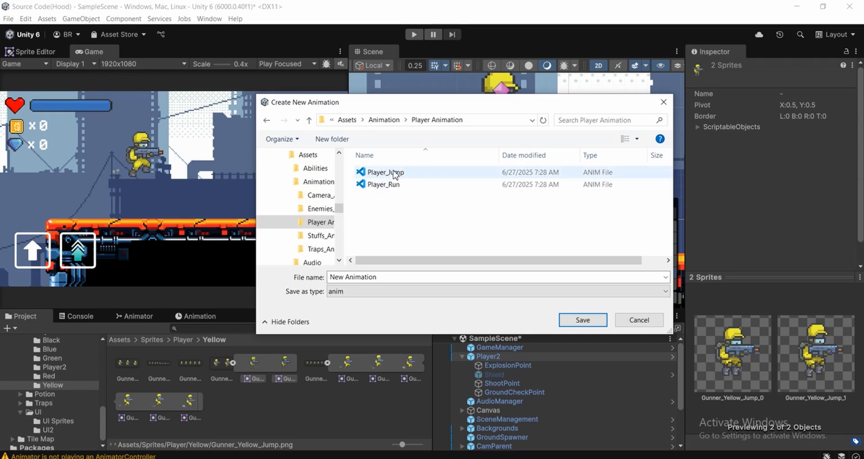
left_click(393, 176)
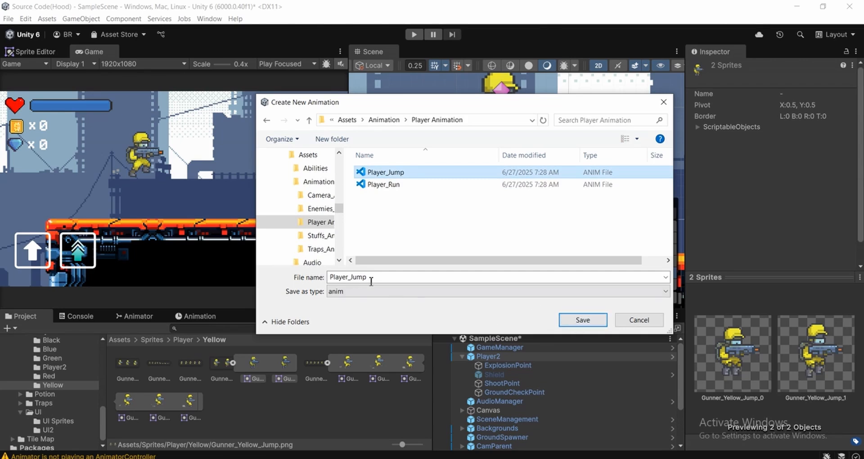
left_click(582, 319)
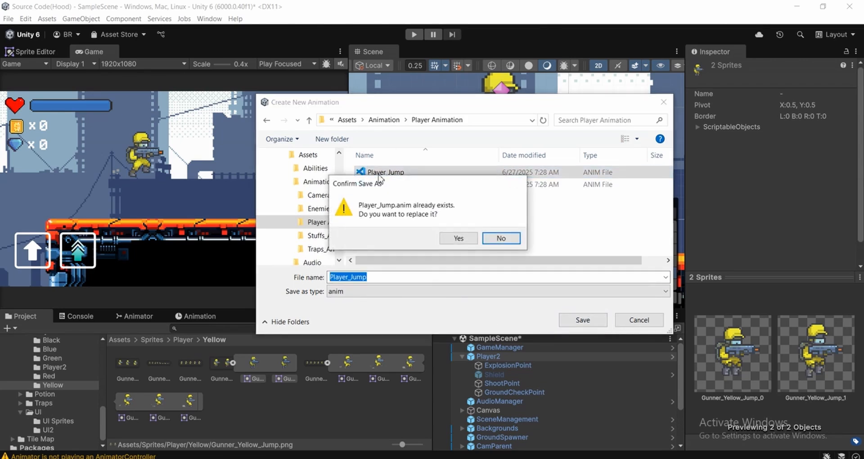
left_click(454, 241)
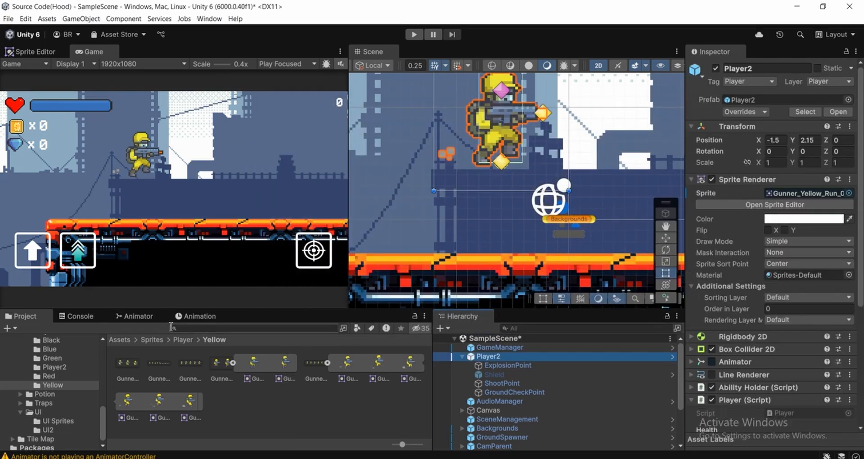
- Switch Player2's animation clip to Player_Jump, preview its two frames and return the playhead to frame 0
left_click(194, 316)
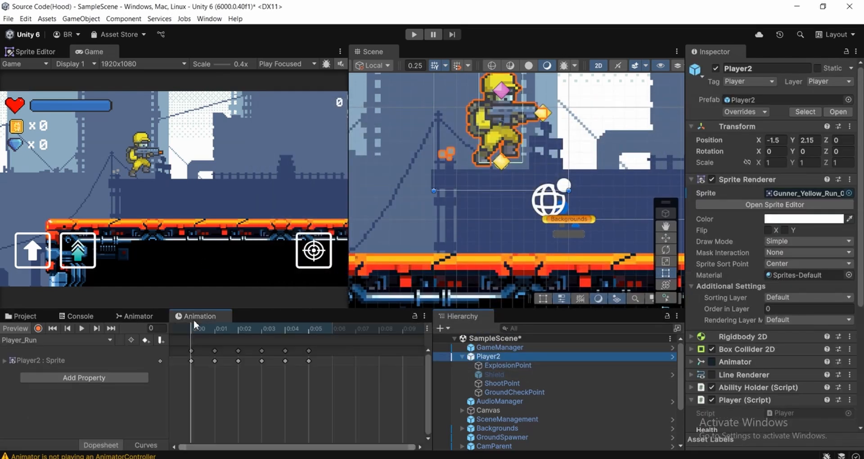
left_click(106, 339)
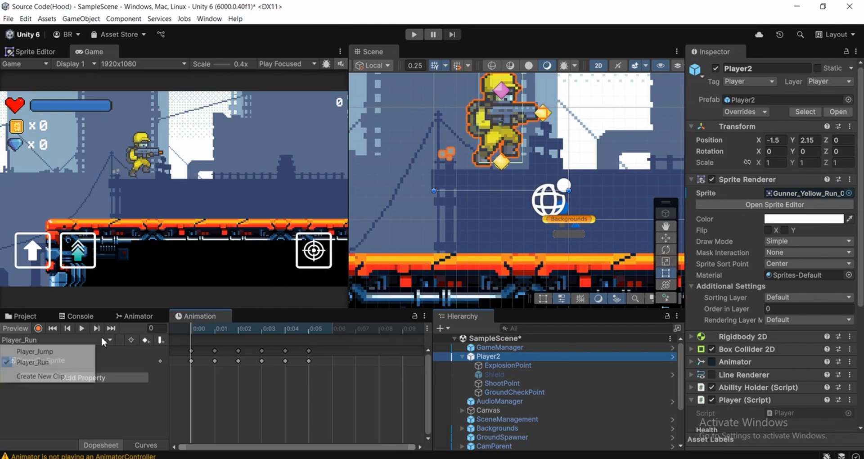
left_click(53, 352)
left_click(79, 330)
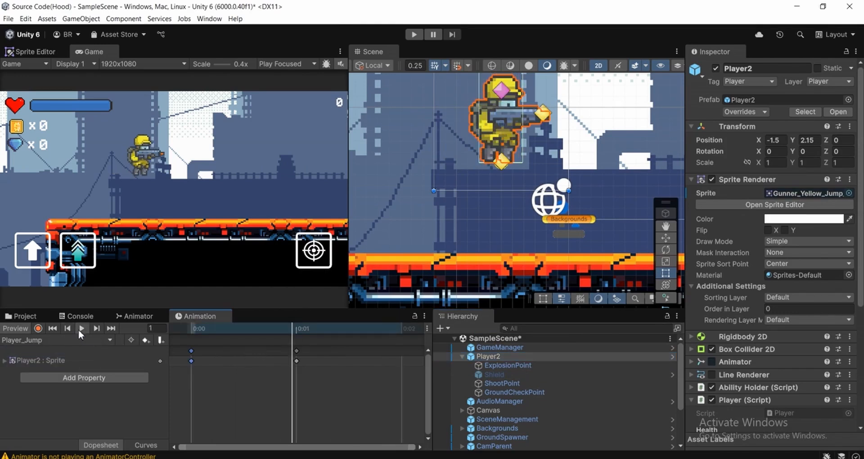
left_click_drag(186, 328, 286, 335)
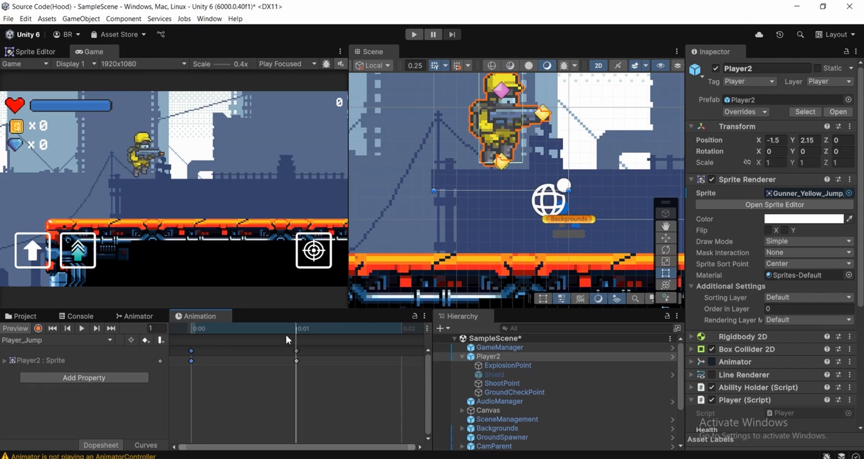
left_click(53, 328)
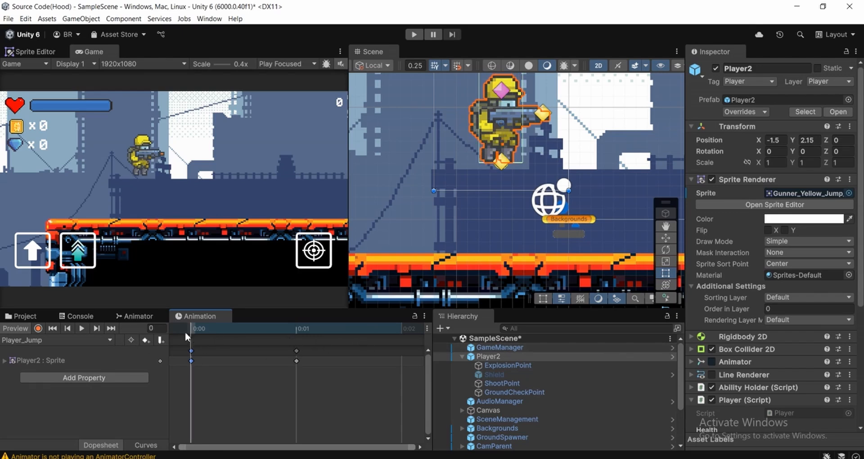
- Collapse Player2's child objects and the expanded jump and run sprite sheets in the Yellow folder, and clear the selection
left_click(24, 316)
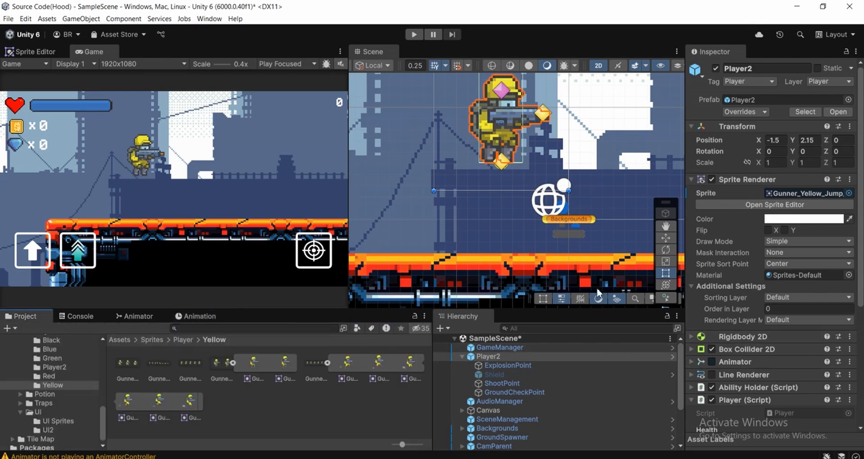
scroll(508, 217, "down", 1)
scroll(507, 214, "down", 4)
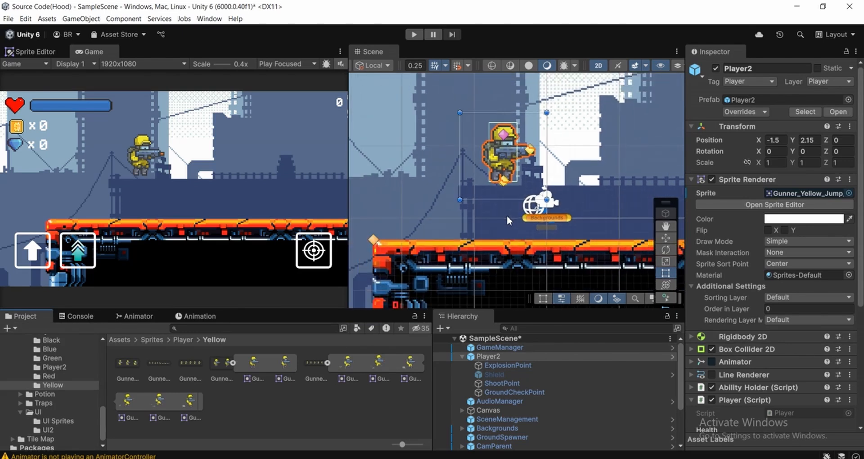
middle_click_drag(446, 256, 426, 274)
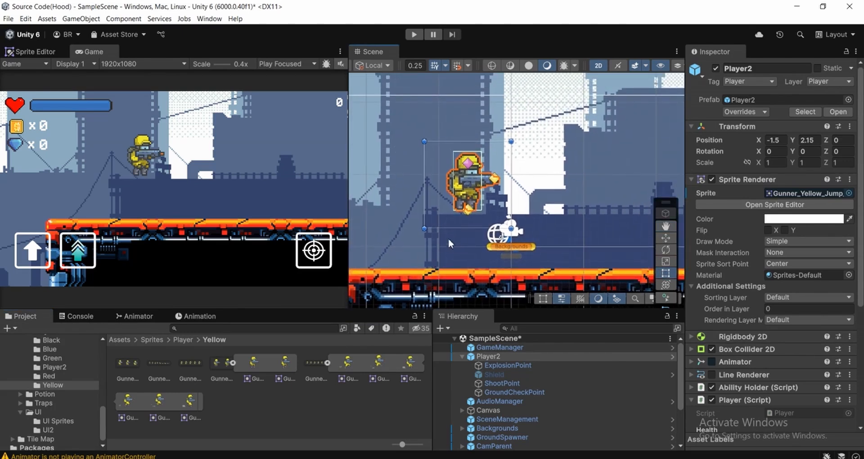
left_click(463, 356)
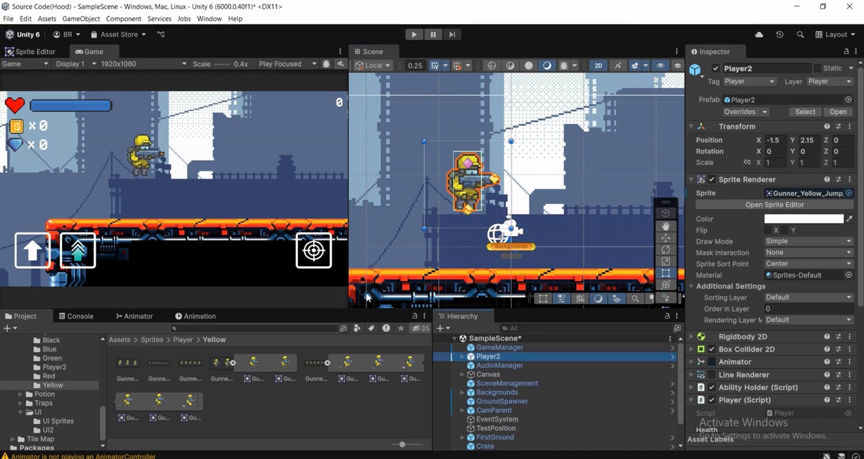
middle_click_drag(494, 229, 488, 233)
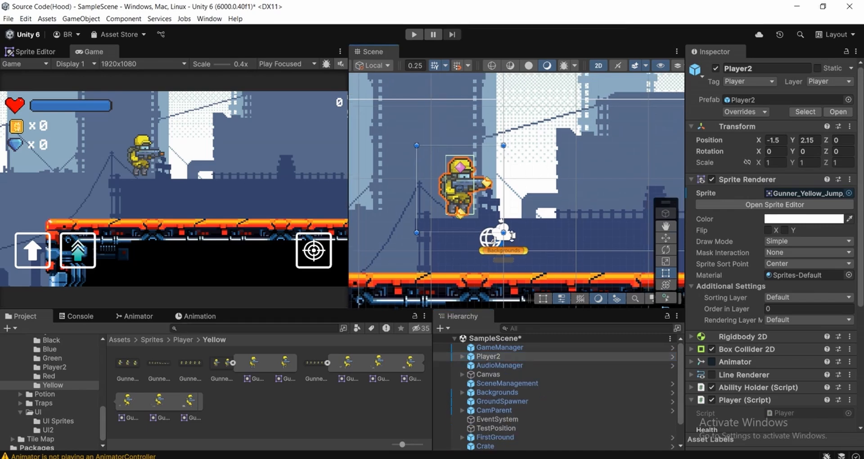
left_click(326, 361)
left_click(231, 360)
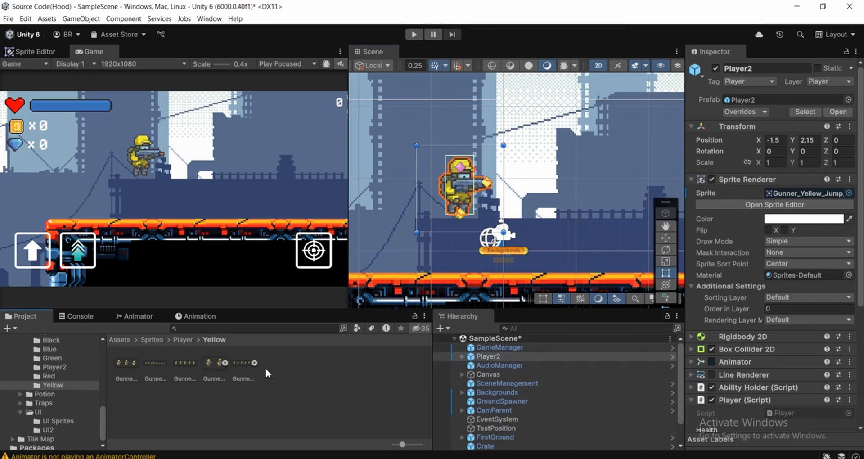
left_click(265, 367)
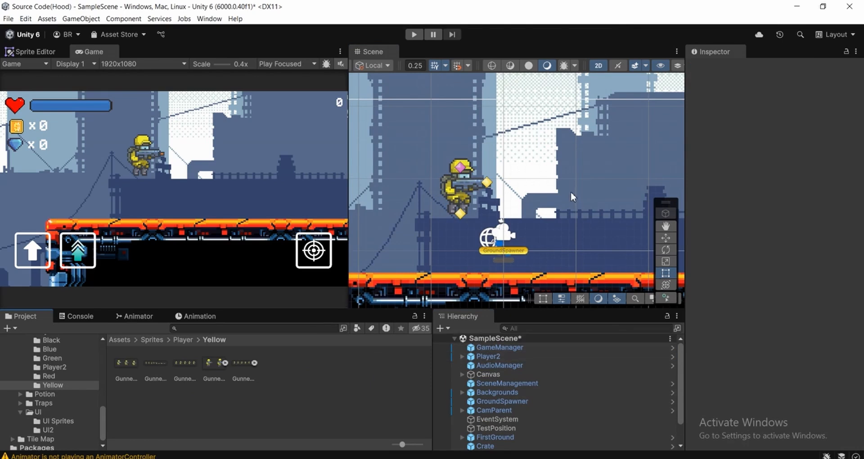
middle_click_drag(481, 230, 467, 235)
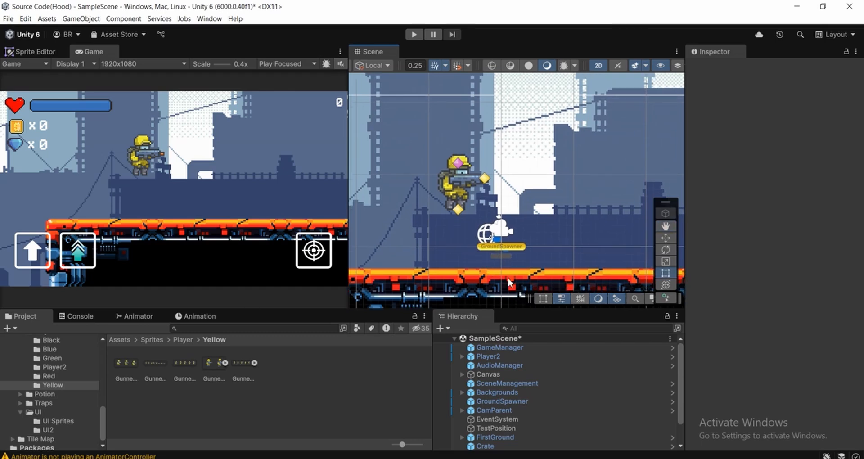